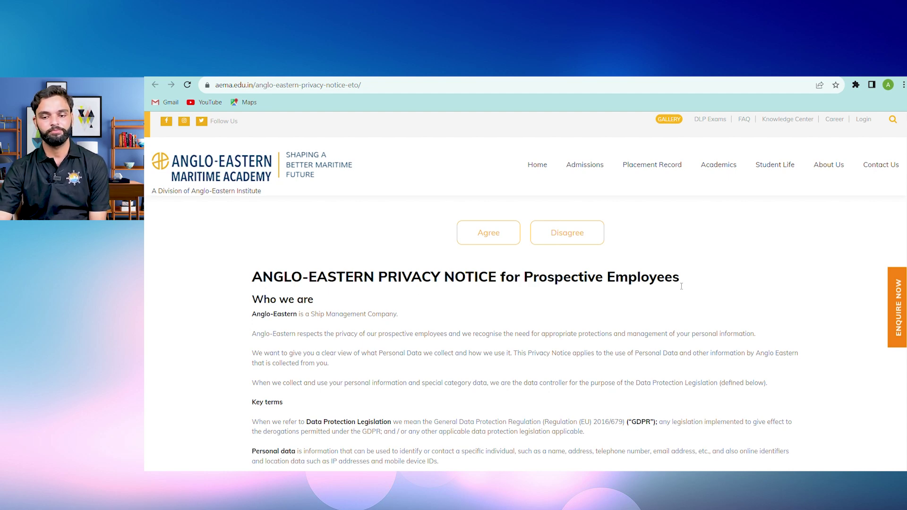
Step: Read through the Anglo-Eastern privacy notice for prospective employees and agree to it
{"action": "scroll", "coordinate": [420, 316], "scroll_direction": "down", "scroll_amount": 2}
{"action": "scroll", "coordinate": [310, 255], "scroll_direction": "down", "scroll_amount": 3}
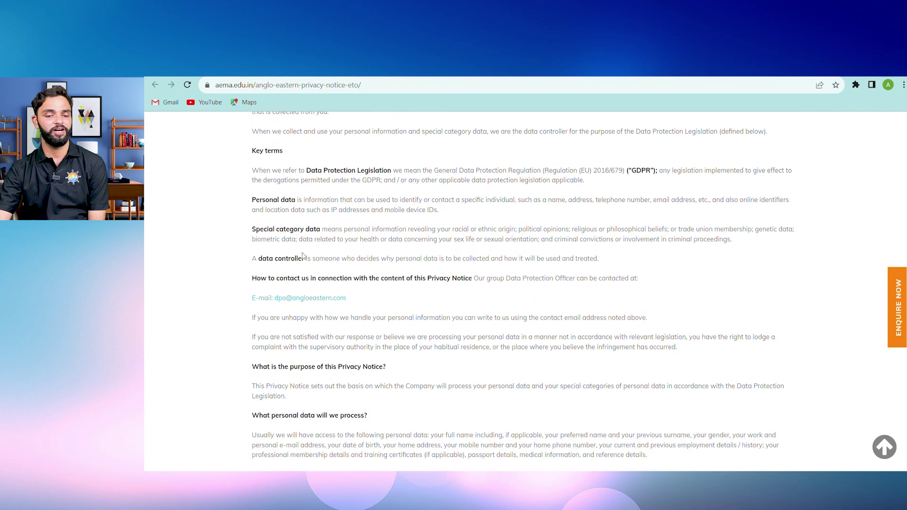
{"action": "scroll", "coordinate": [307, 269], "scroll_direction": "down", "scroll_amount": 3}
{"action": "scroll", "coordinate": [307, 270], "scroll_direction": "down", "scroll_amount": 3}
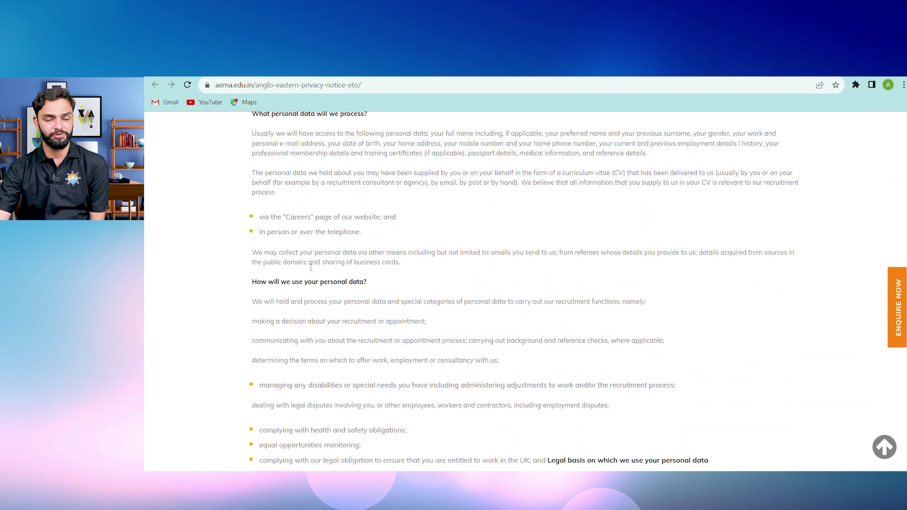
{"action": "scroll", "coordinate": [311, 264], "scroll_direction": "up", "scroll_amount": 7}
{"action": "scroll", "coordinate": [316, 254], "scroll_direction": "up", "scroll_amount": 4}
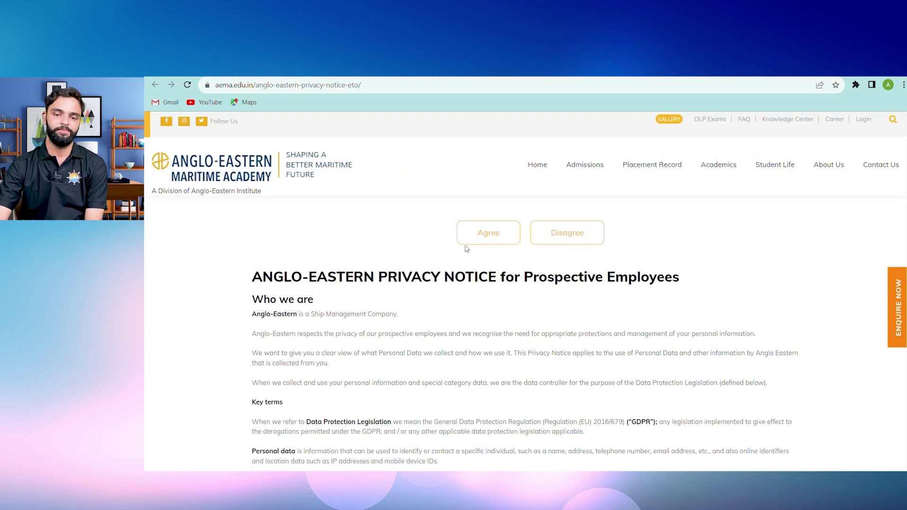
{"action": "left_click", "coordinate": [482, 241]}
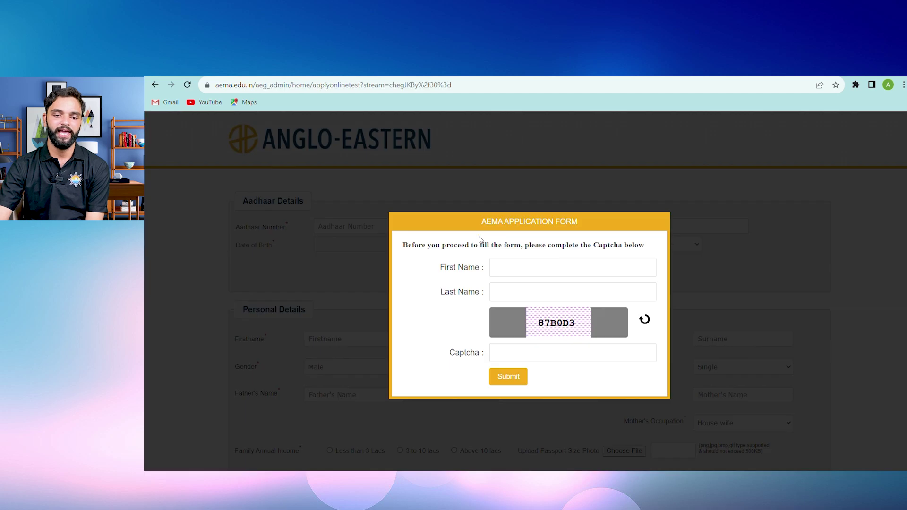
Step: Fill in placeholder first and last names and the captcha code in the AEMA application form, and submit it
{"action": "left_click", "coordinate": [518, 267]}
{"action": "type", "text": "xyz"}
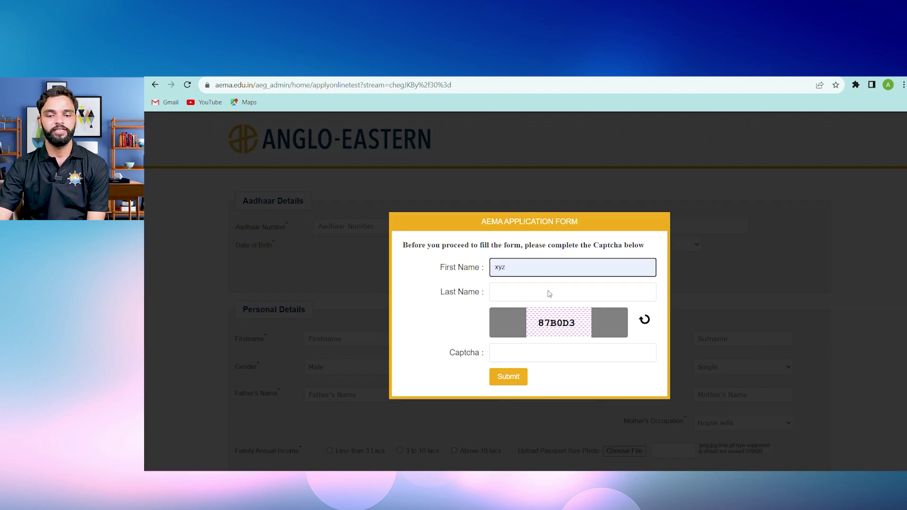
{"action": "left_click", "coordinate": [548, 295]}
{"action": "type", "text": "xyz"}
{"action": "left_click", "coordinate": [543, 355]}
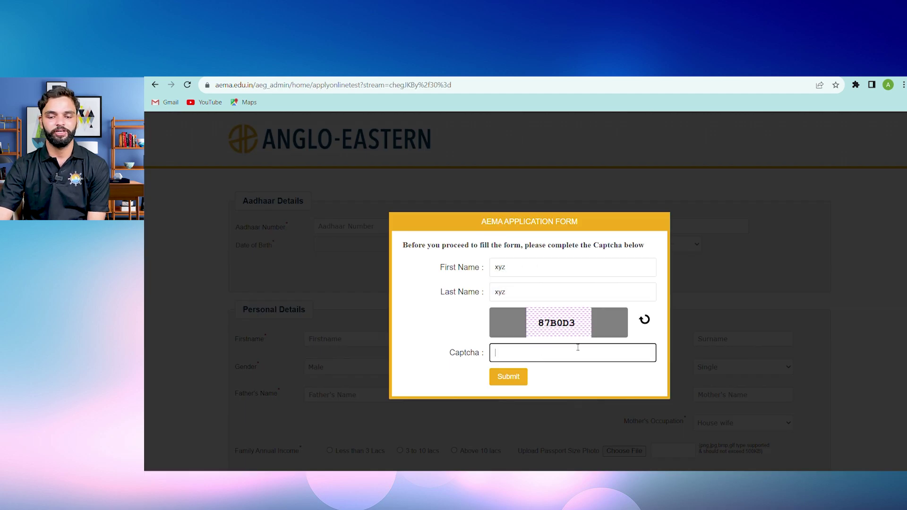
{"action": "type", "text": "87B0D3"}
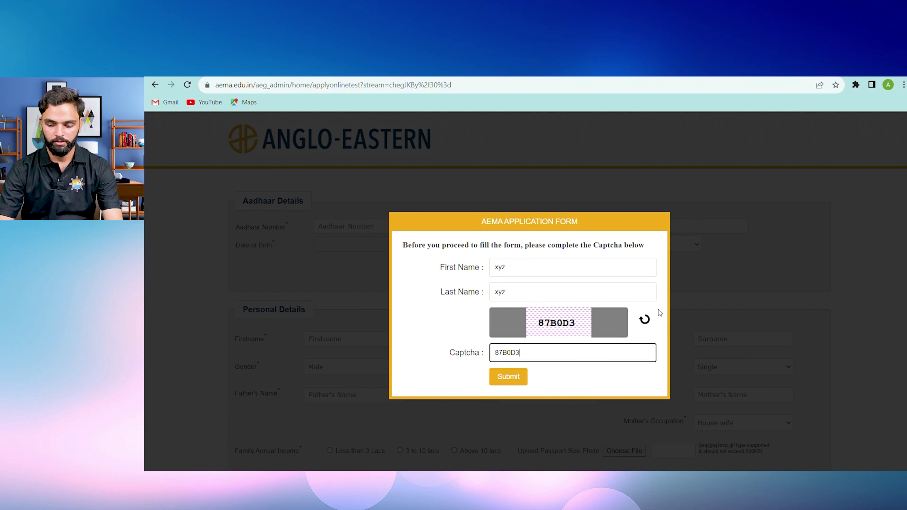
{"action": "left_click", "coordinate": [516, 381]}
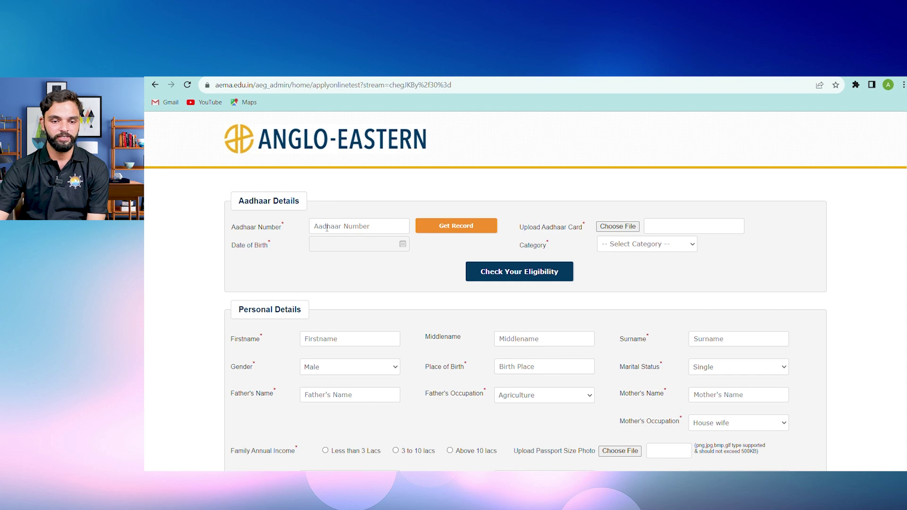
Step: Try to retrieve the applicant's record with the Aadhaar number field left empty, and dismiss the alert
{"action": "left_click", "coordinate": [332, 231]}
{"action": "left_click", "coordinate": [462, 207]}
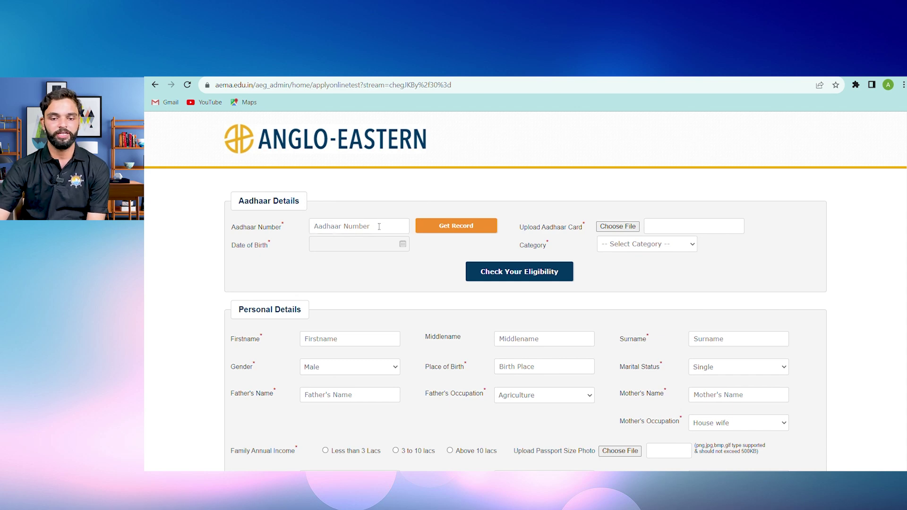
{"action": "left_click", "coordinate": [380, 227]}
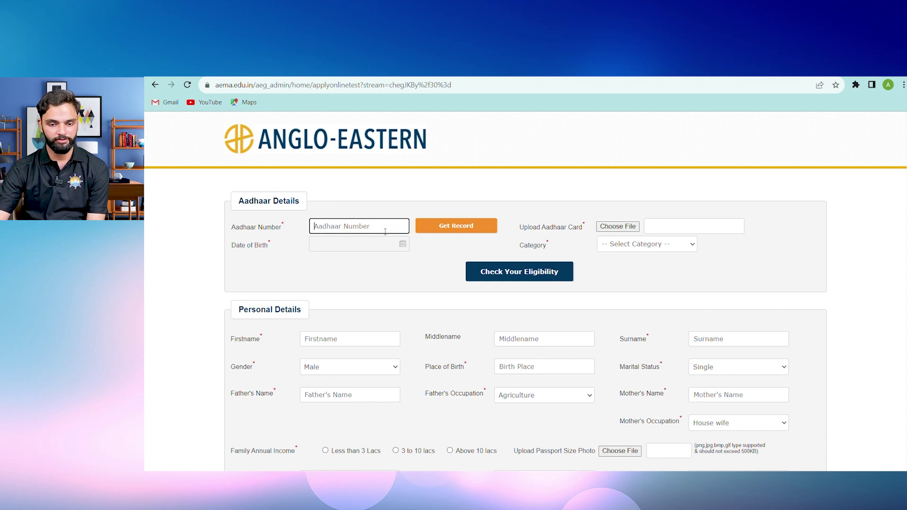
{"action": "left_click", "coordinate": [426, 231]}
{"action": "left_click", "coordinate": [619, 143]}
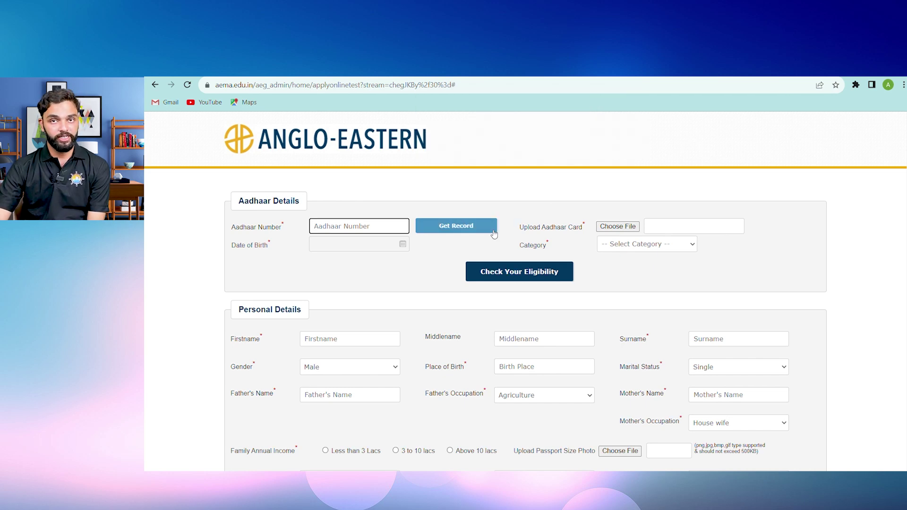
Step: Try to check eligibility with the Aadhaar details left empty, and dismiss the alert
{"action": "left_click", "coordinate": [649, 254]}
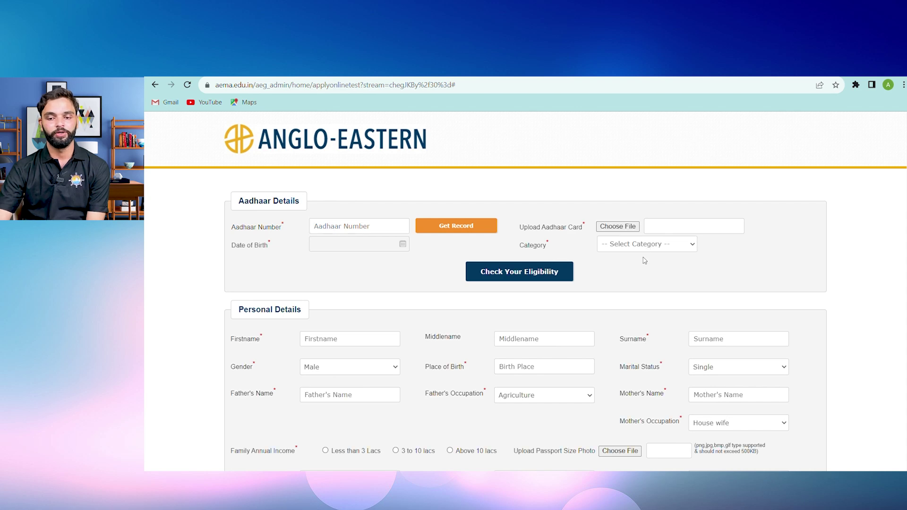
{"action": "left_click", "coordinate": [623, 227]}
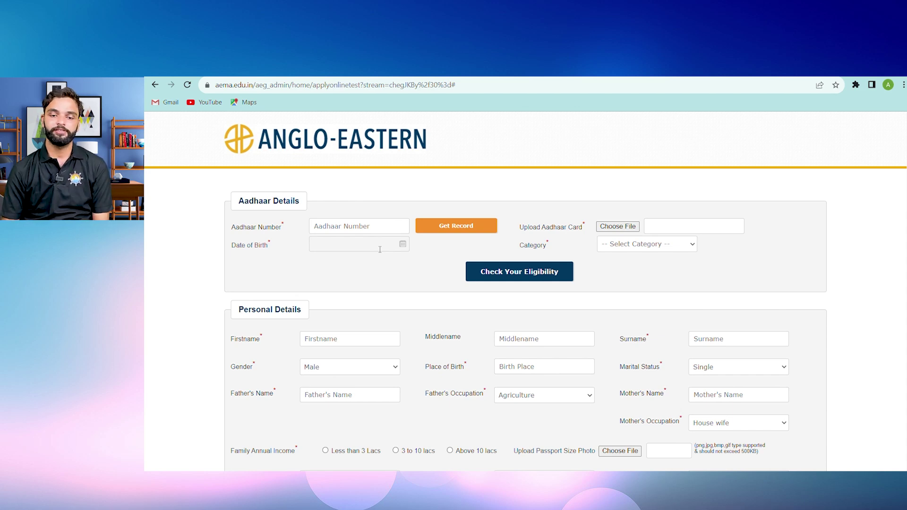
{"action": "left_click", "coordinate": [482, 272]}
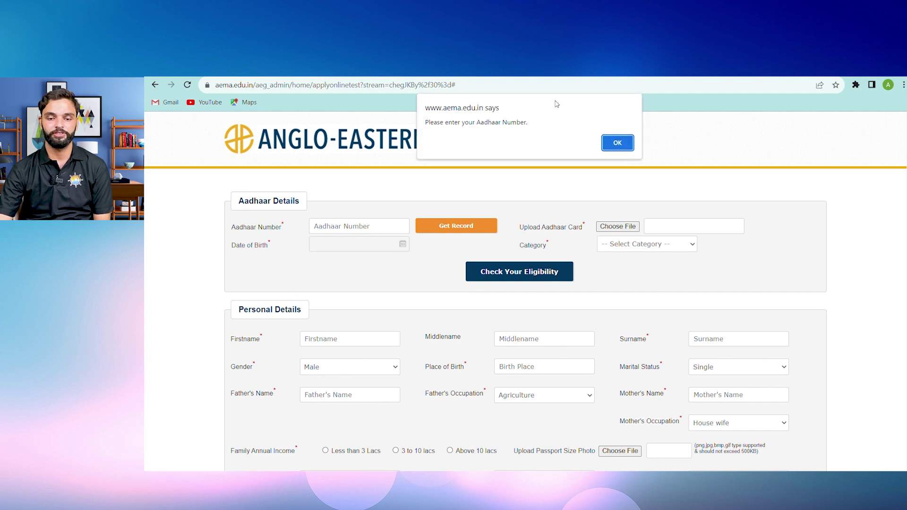
{"action": "left_click", "coordinate": [617, 143]}
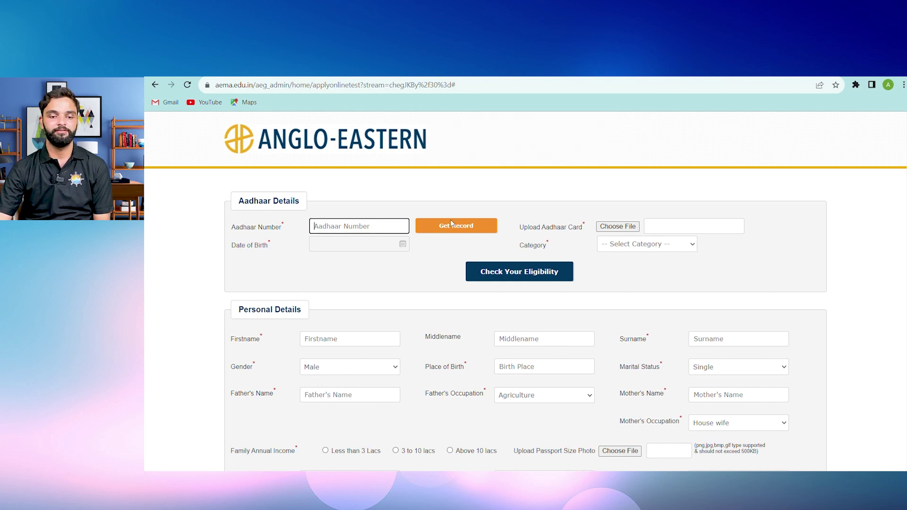
Step: Examine the Personal Details fields, covering applicant names, gender, place of birth, marital status, and father's name and occupation
{"action": "scroll", "coordinate": [510, 312], "scroll_direction": "down", "scroll_amount": 3}
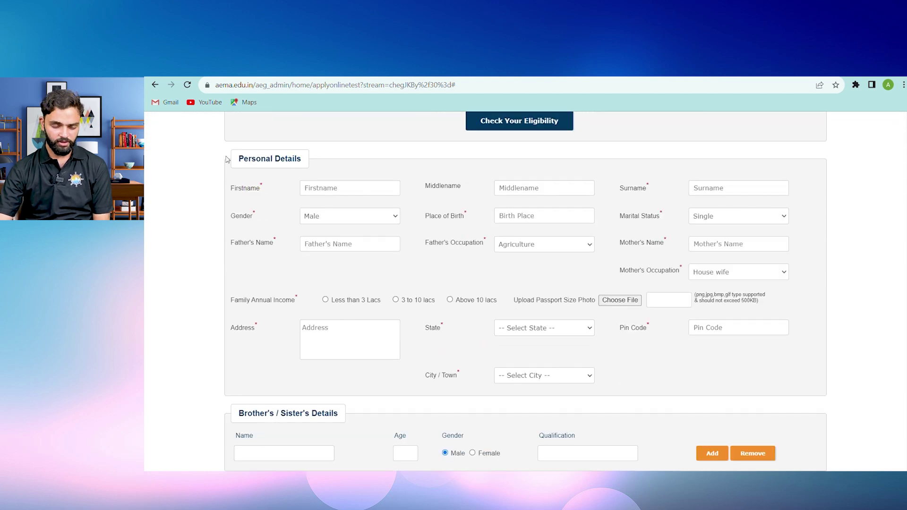
{"action": "scroll", "coordinate": [227, 159], "scroll_direction": "up", "scroll_amount": 1}
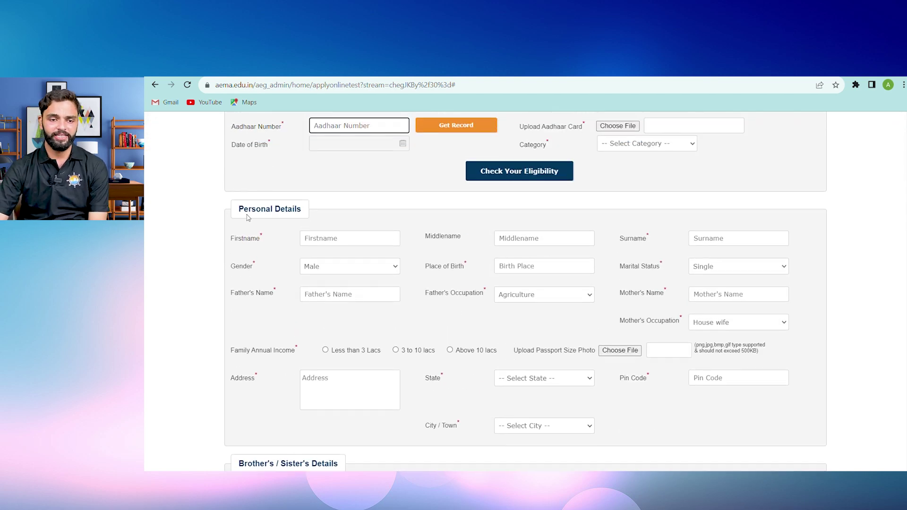
{"action": "left_click", "coordinate": [301, 239]}
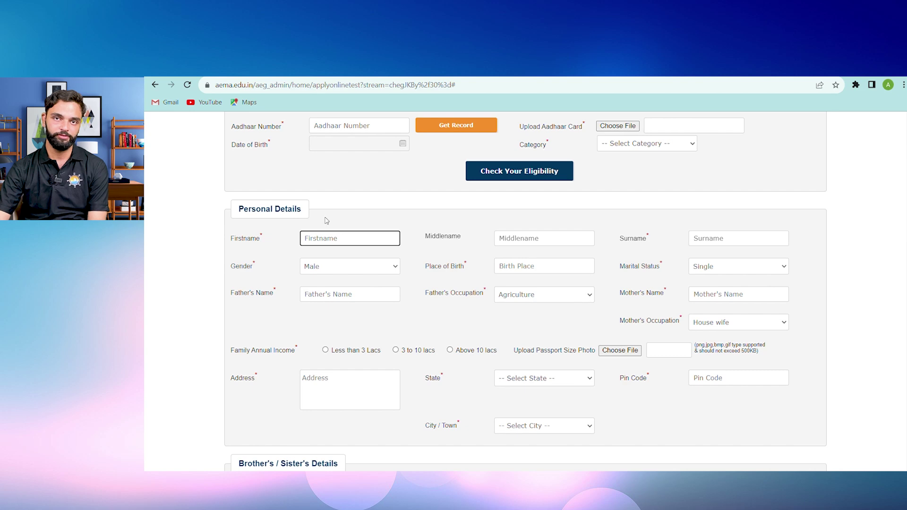
{"action": "left_click", "coordinate": [519, 238]}
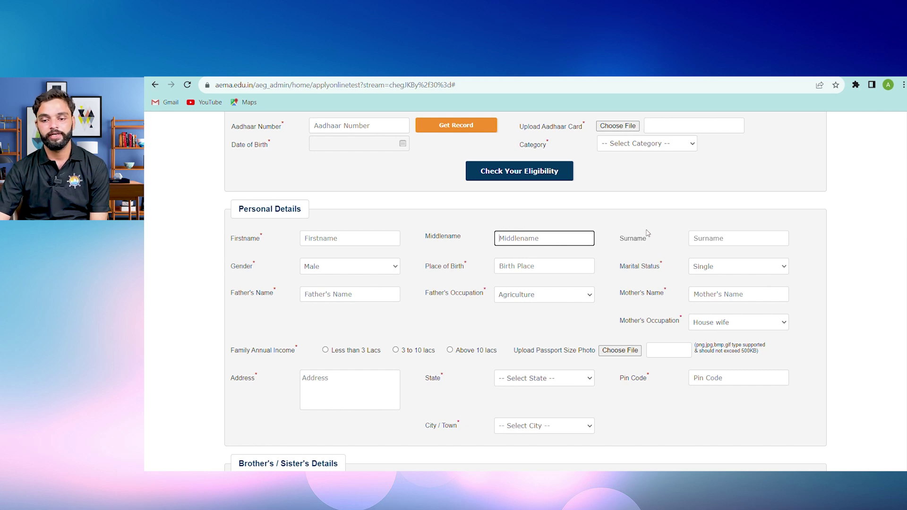
{"action": "key", "text": "Tab"}
{"action": "left_click", "coordinate": [681, 246]}
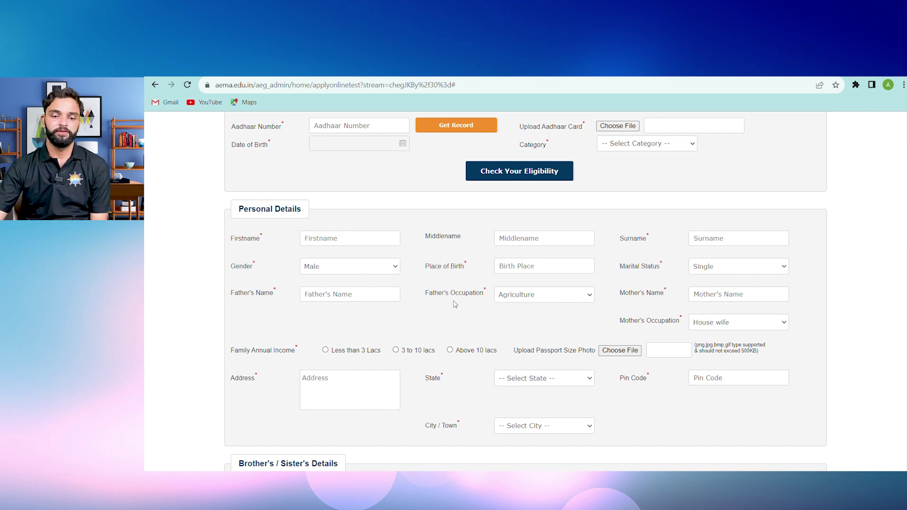
{"action": "left_click", "coordinate": [372, 266]}
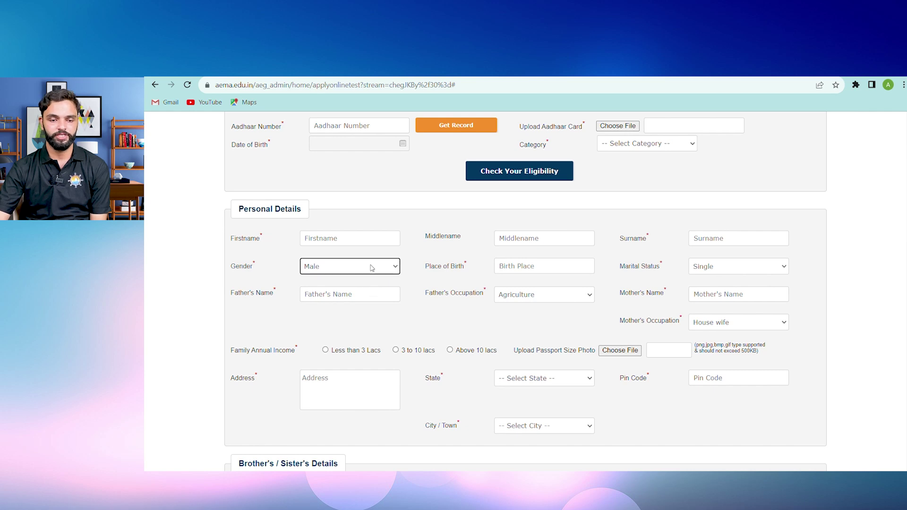
{"action": "left_click", "coordinate": [514, 270]}
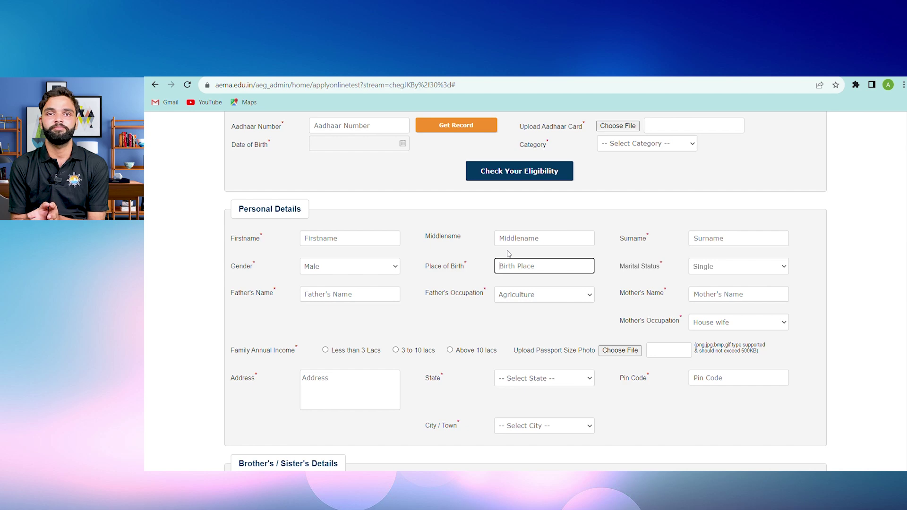
{"action": "left_click", "coordinate": [732, 269]}
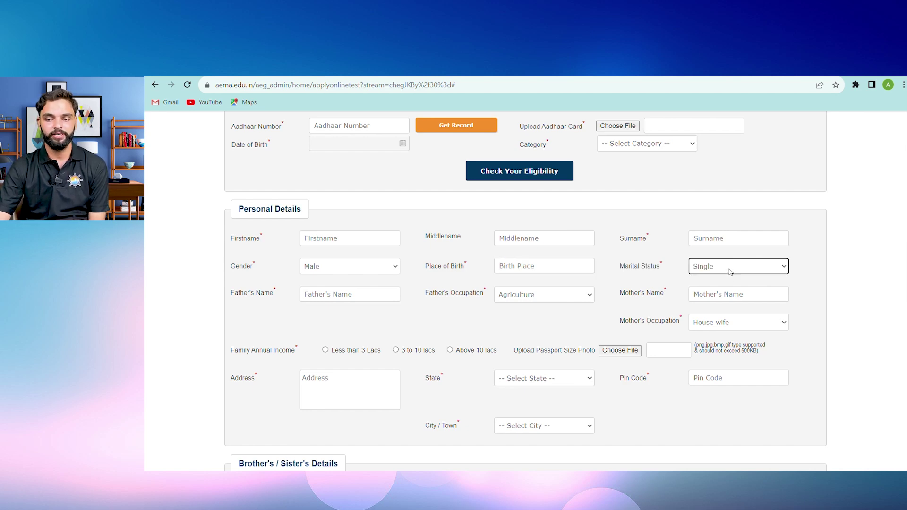
{"action": "left_click", "coordinate": [362, 295]}
{"action": "left_click", "coordinate": [518, 295]}
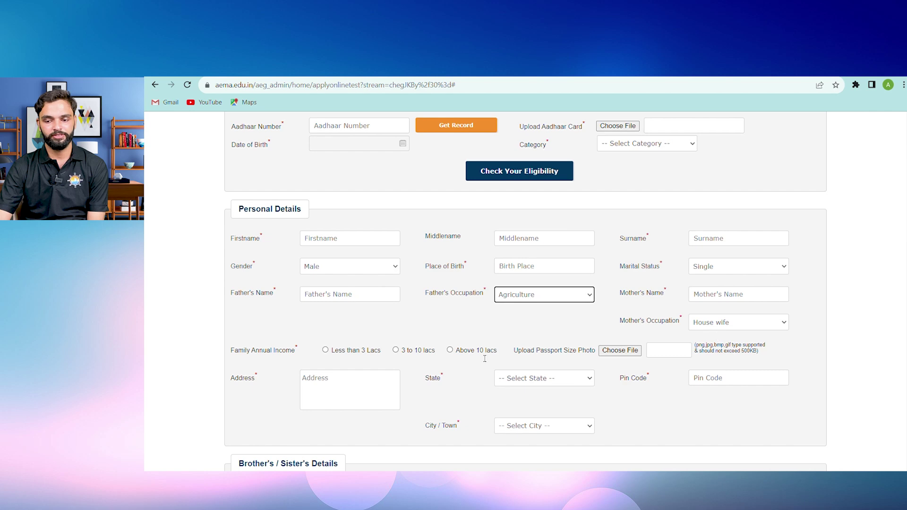
Step: Set the family annual income to Less than 3 Lacs in the Personal Details
{"action": "left_click", "coordinate": [330, 352]}
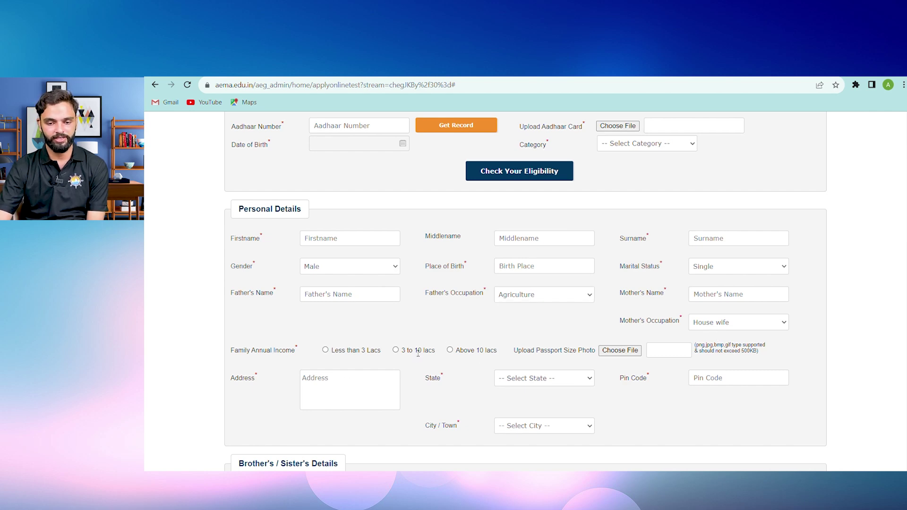
{"action": "left_click", "coordinate": [451, 351]}
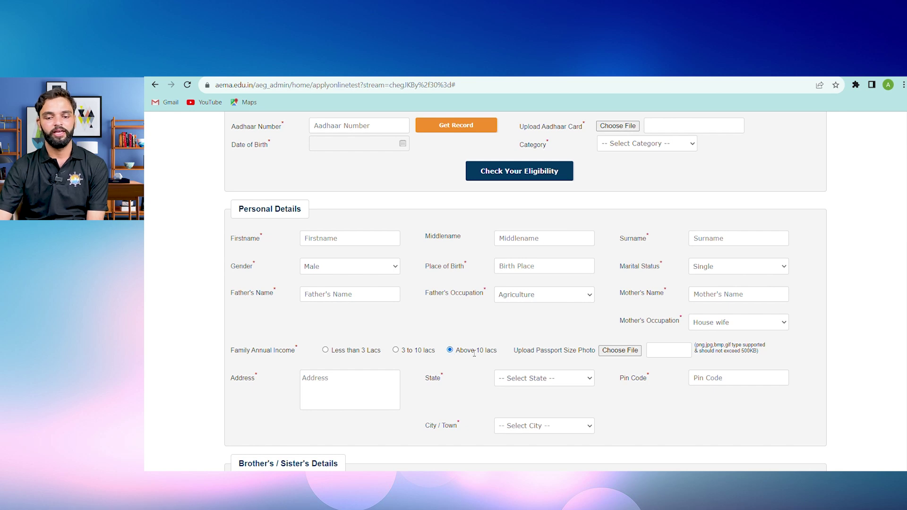
{"action": "left_click", "coordinate": [325, 350]}
{"action": "left_click", "coordinate": [314, 301]}
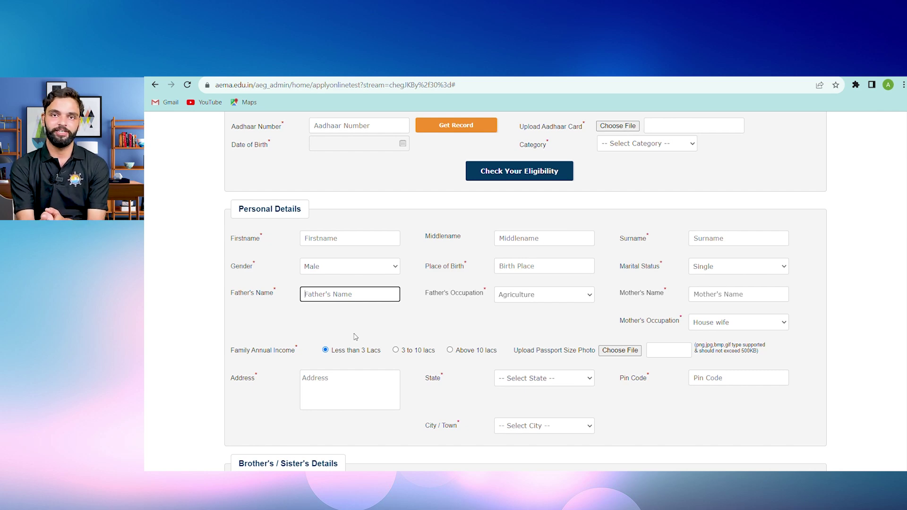
Step: Examine the address fields, Brother's / Sister's Details and Contact Details, continuing to the Academic Qualifications section
{"action": "scroll", "coordinate": [402, 331], "scroll_direction": "down", "scroll_amount": 1}
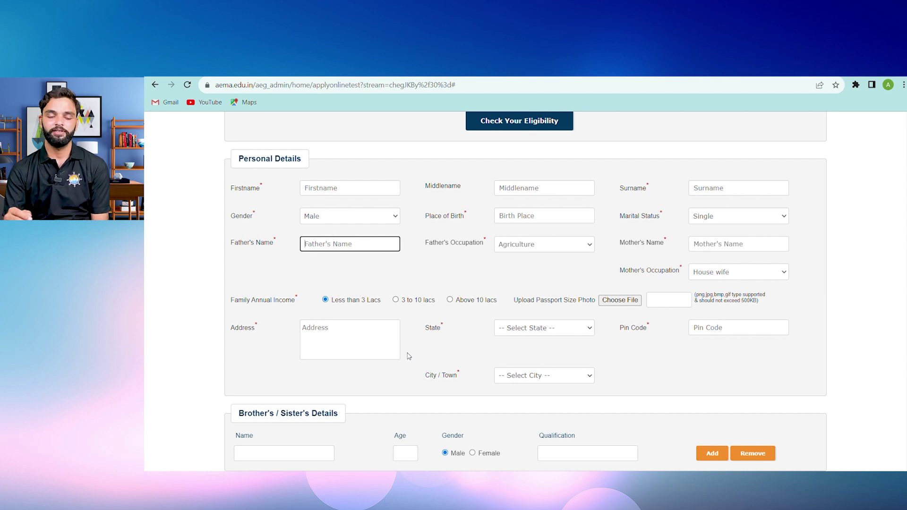
{"action": "left_click", "coordinate": [352, 335]}
{"action": "left_click", "coordinate": [520, 333]}
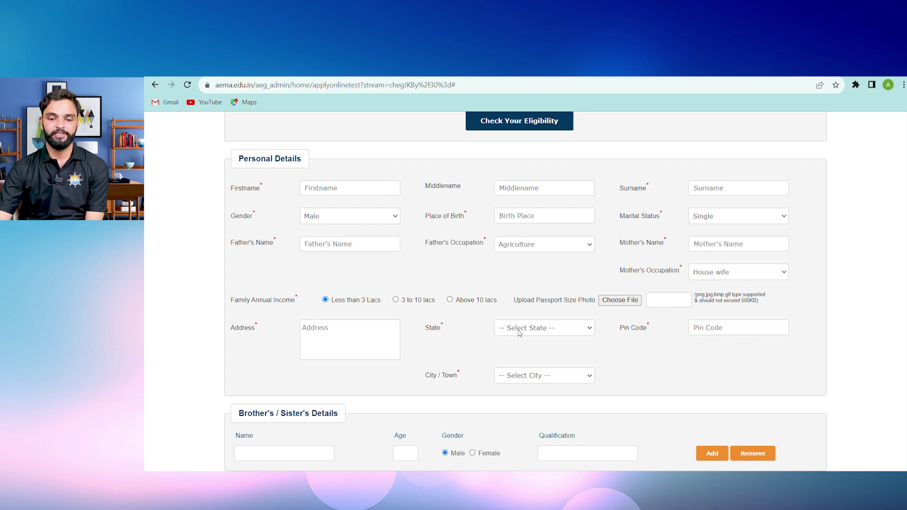
{"action": "left_click", "coordinate": [355, 344]}
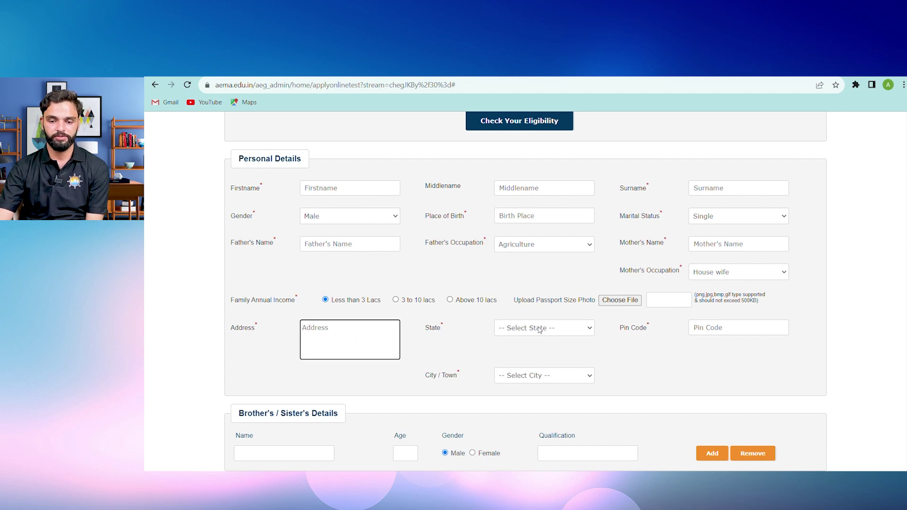
{"action": "scroll", "coordinate": [417, 354], "scroll_direction": "down", "scroll_amount": 3}
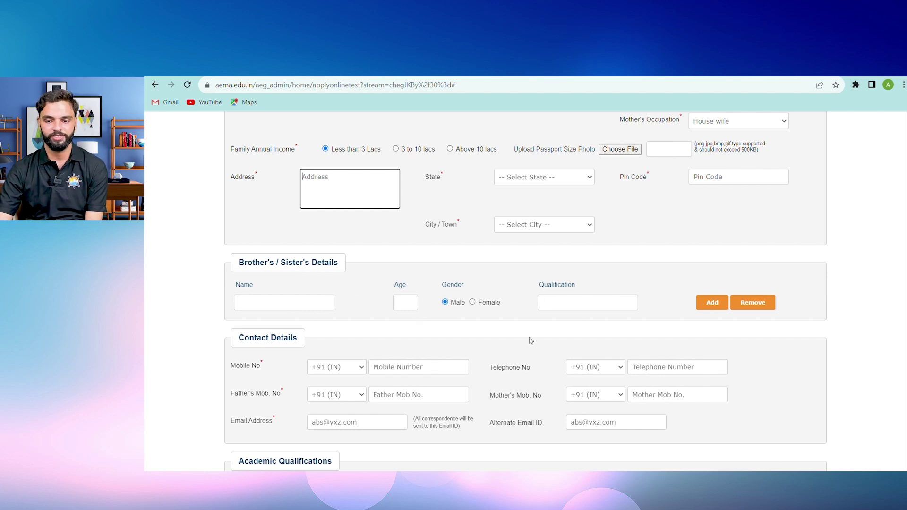
{"action": "scroll", "coordinate": [415, 328], "scroll_direction": "down", "scroll_amount": 2}
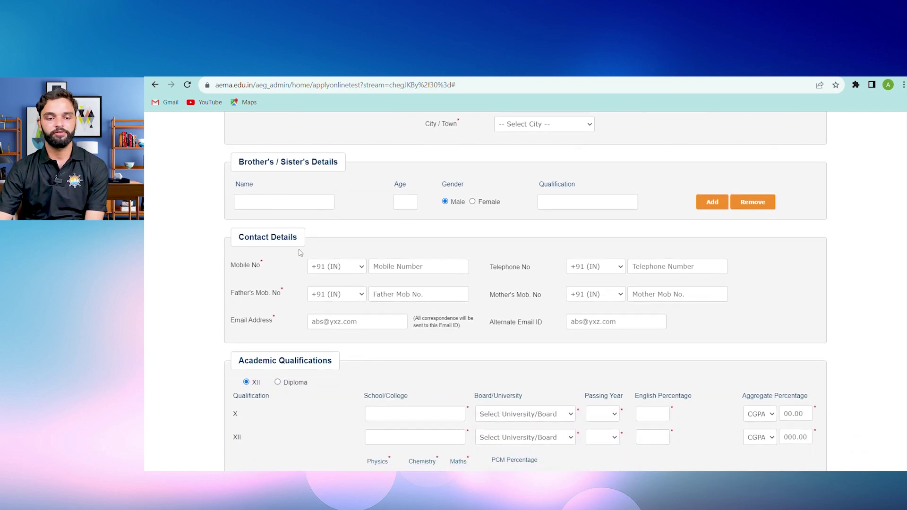
{"action": "left_click", "coordinate": [398, 268]}
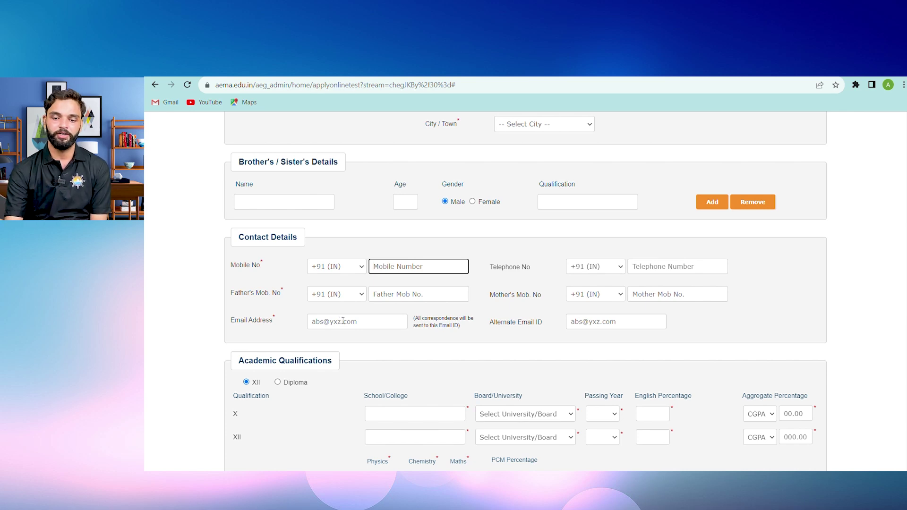
{"action": "left_click", "coordinate": [597, 322]}
{"action": "left_click", "coordinate": [510, 350]}
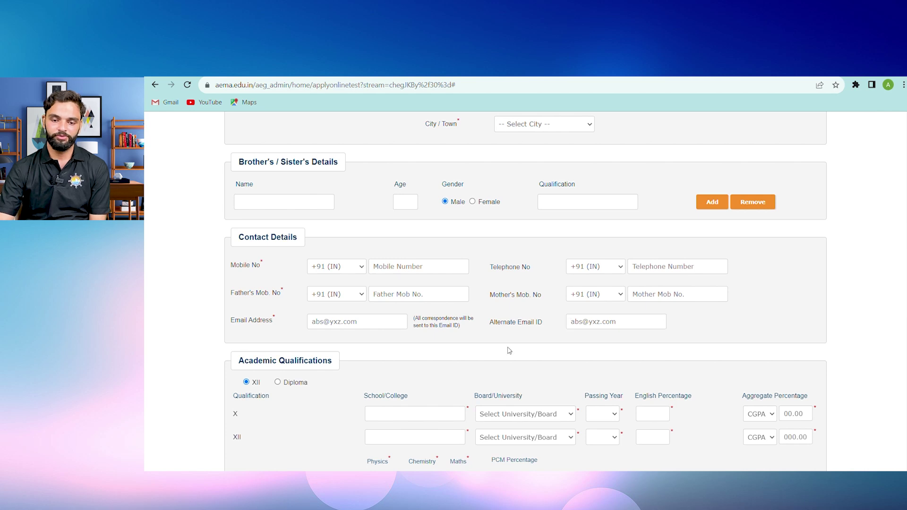
{"action": "scroll", "coordinate": [515, 344], "scroll_direction": "down", "scroll_amount": 2}
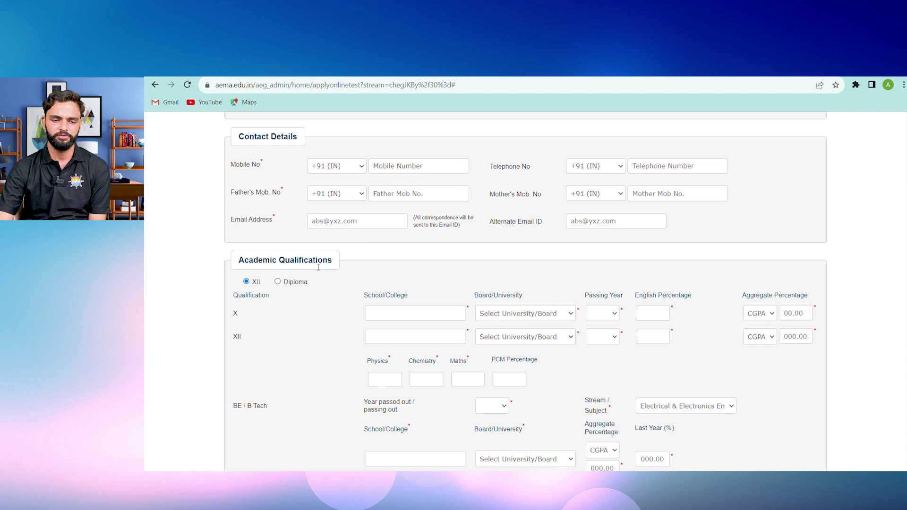
Step: Compare the Academic Qualifications fields for Diploma with those for XII, and return to XII
{"action": "scroll", "coordinate": [316, 268], "scroll_direction": "down", "scroll_amount": 1}
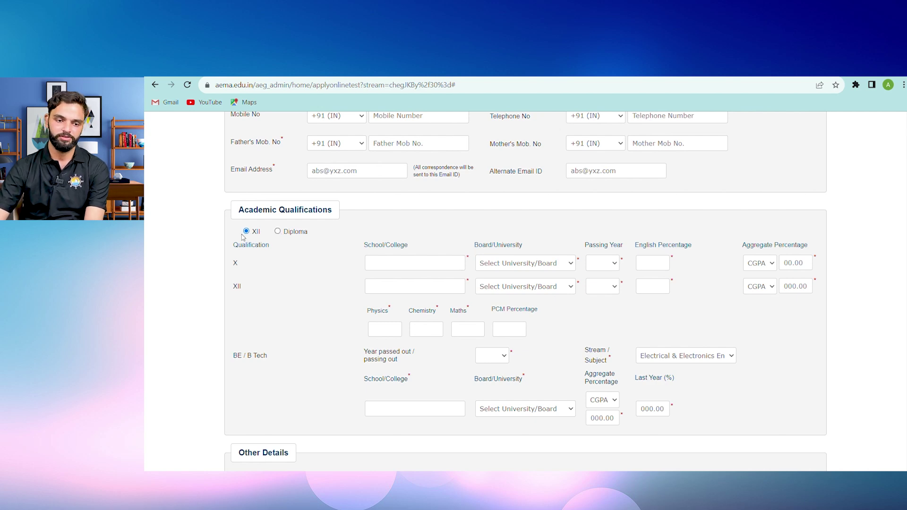
{"action": "left_click", "coordinate": [278, 232]}
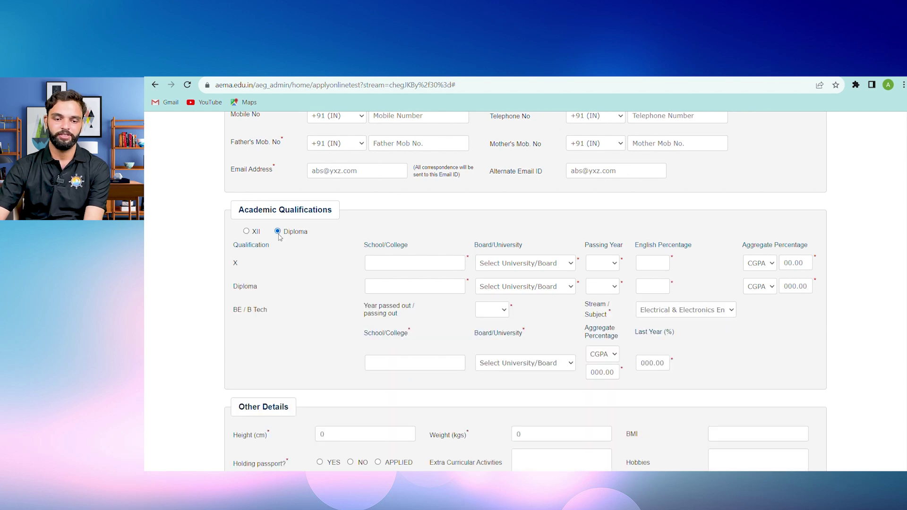
{"action": "left_click", "coordinate": [247, 233]}
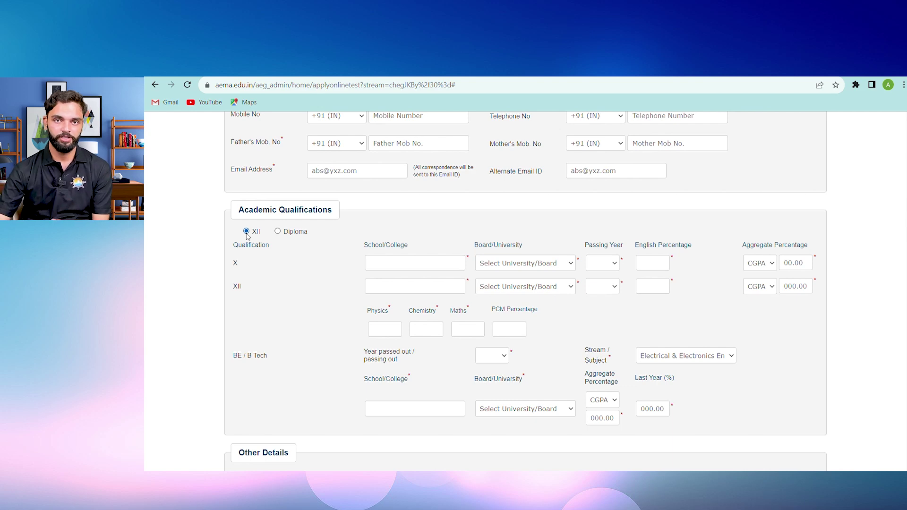
Step: Examine the X and XII rows, covering school/college, board/university, passing year, English percentage and aggregate percentage
{"action": "left_click", "coordinate": [408, 263]}
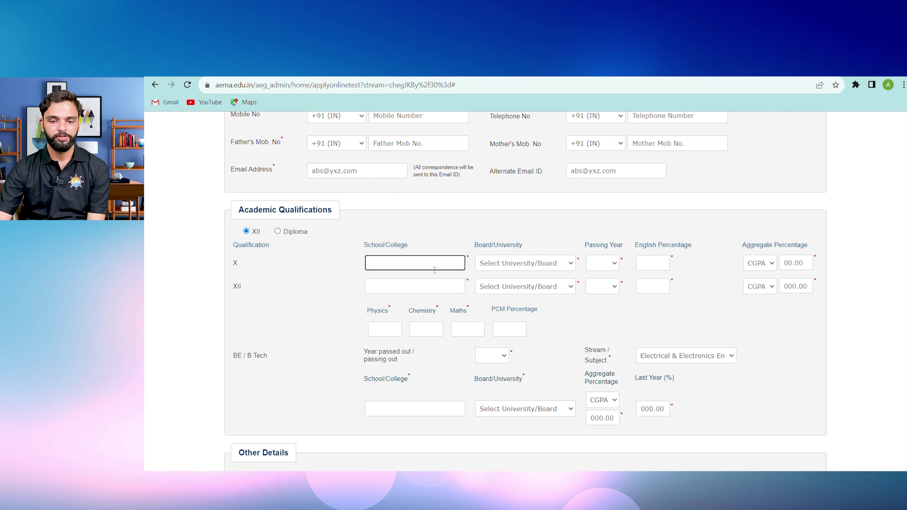
{"action": "left_click", "coordinate": [502, 268]}
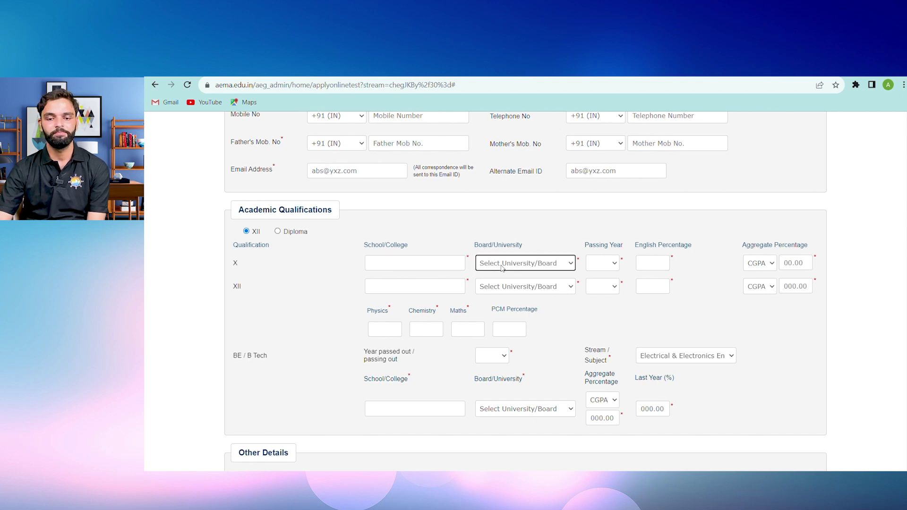
{"action": "left_click", "coordinate": [660, 269]}
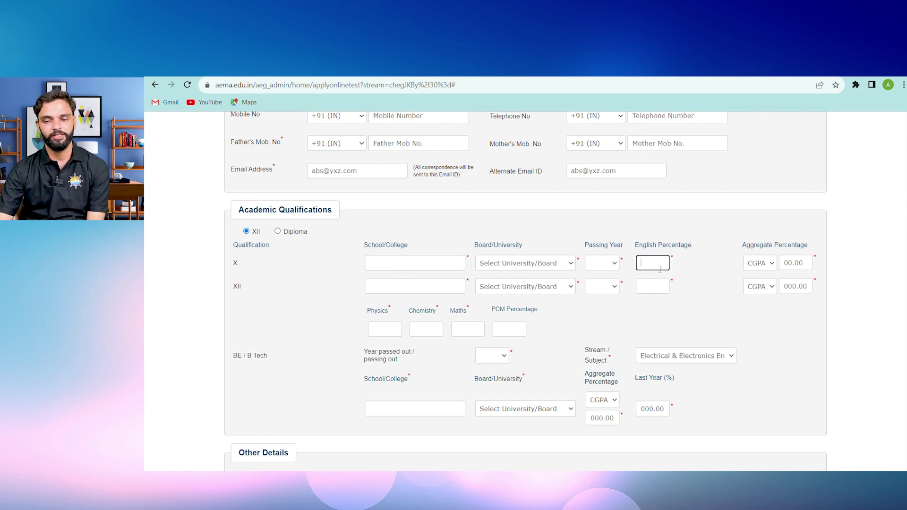
{"action": "left_click", "coordinate": [798, 263]}
{"action": "left_click", "coordinate": [400, 291]}
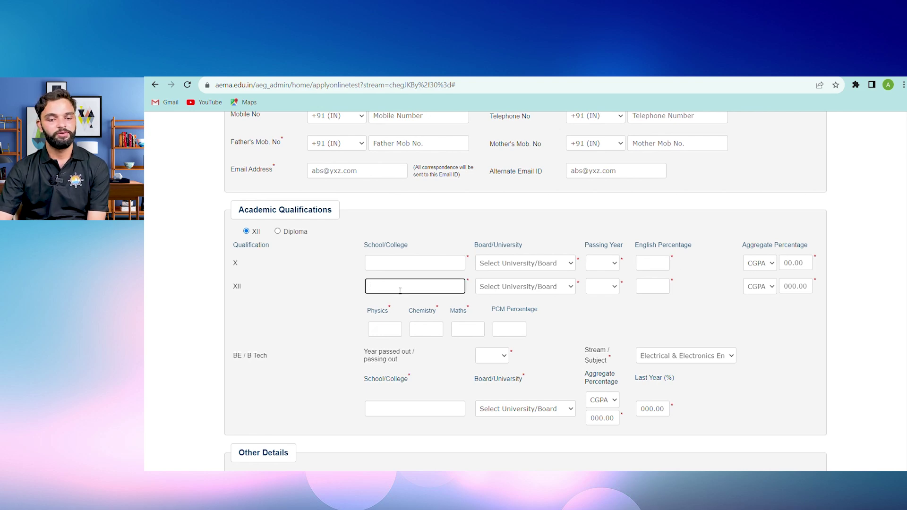
{"action": "left_click", "coordinate": [529, 291]}
{"action": "left_click", "coordinate": [643, 287]}
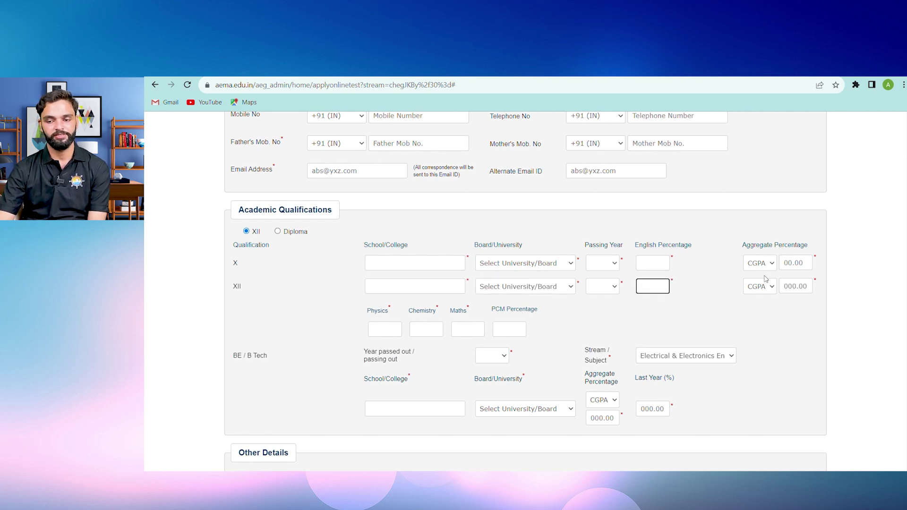
{"action": "left_click", "coordinate": [703, 299]}
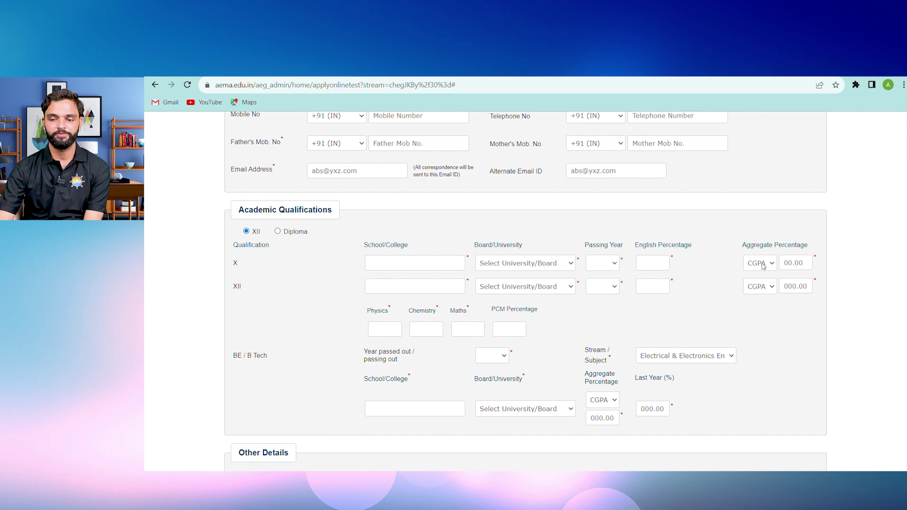
Step: Set the aggregate percentage type to %ile and its value to 100 for both the X and XII qualifications
{"action": "left_click", "coordinate": [758, 289]}
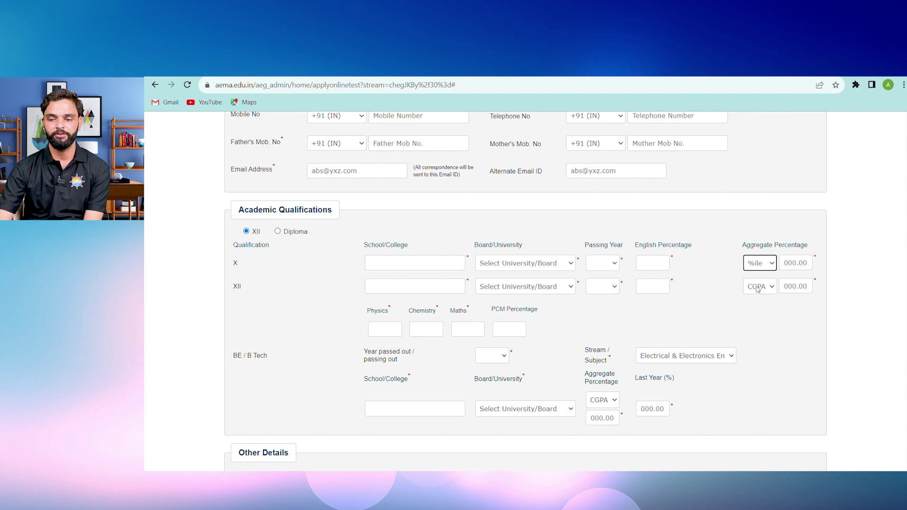
{"action": "left_click", "coordinate": [797, 268]}
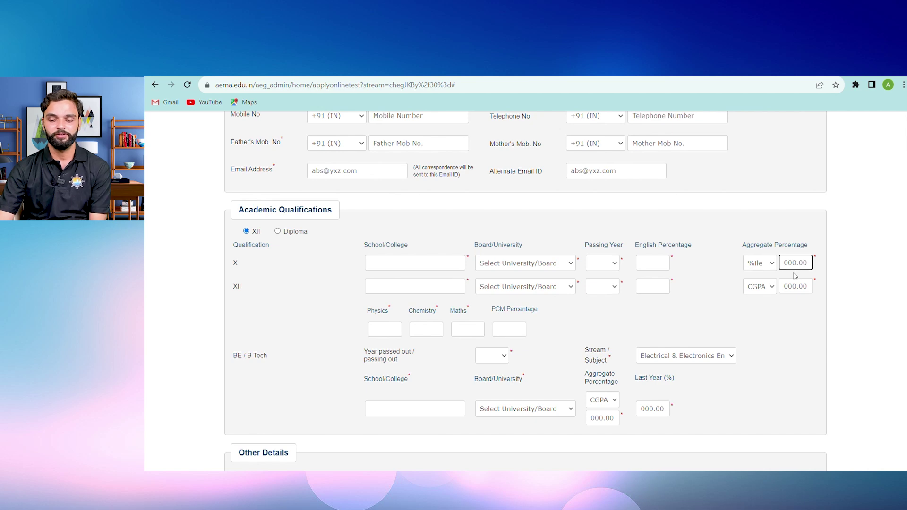
{"action": "type", "text": "100"}
{"action": "left_click", "coordinate": [772, 290]}
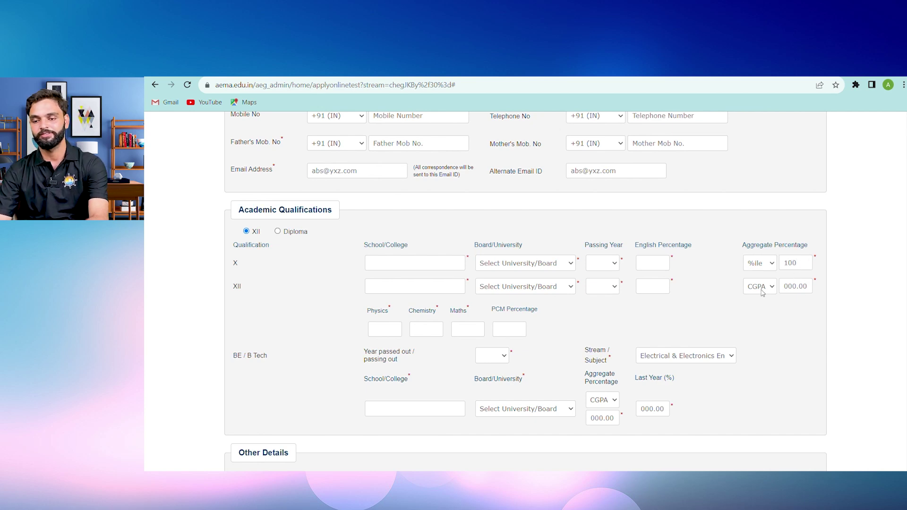
{"action": "left_click", "coordinate": [770, 306]}
{"action": "left_click", "coordinate": [799, 286]}
{"action": "type", "text": "100"}
{"action": "left_click", "coordinate": [793, 316]}
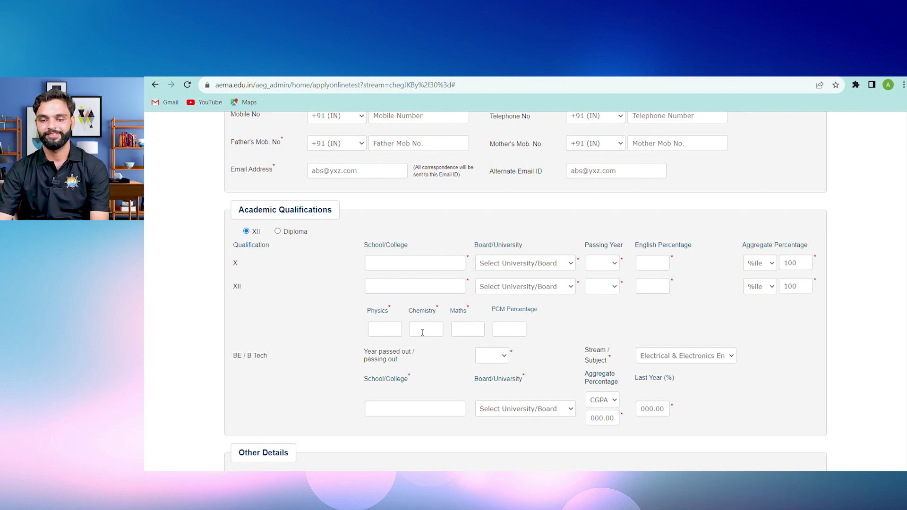
Step: Examine the Physics, Chemistry, Maths and PCM Percentage fields and the BE / B Tech year, stream, college and board fields
{"action": "left_click", "coordinate": [400, 331]}
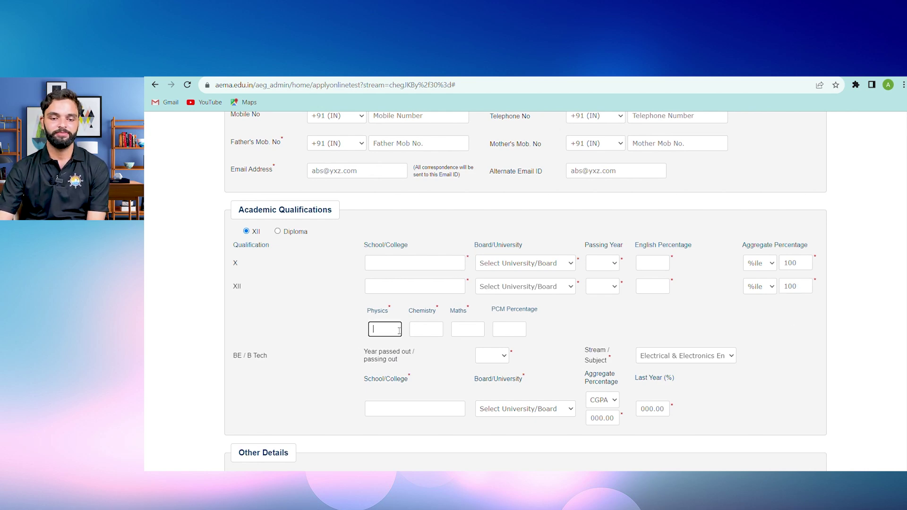
{"action": "left_click", "coordinate": [439, 330]}
{"action": "left_click", "coordinate": [466, 333]}
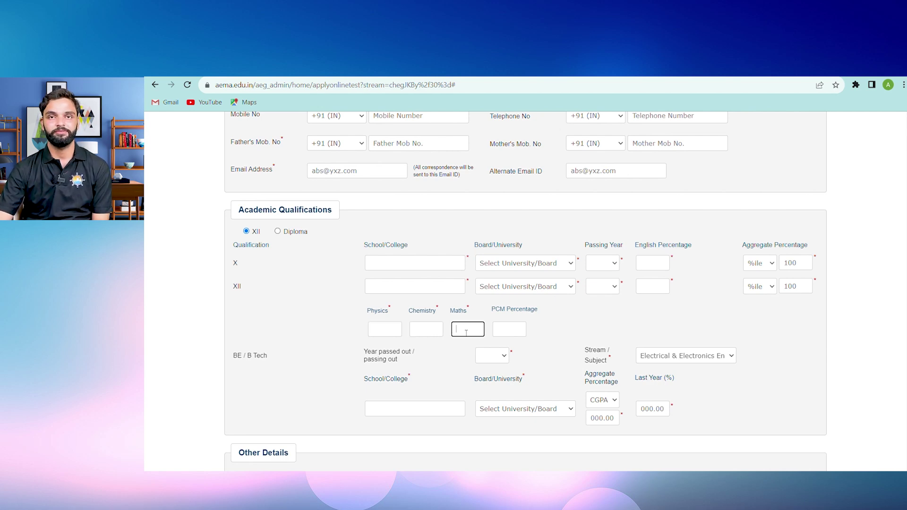
{"action": "left_click", "coordinate": [501, 331]}
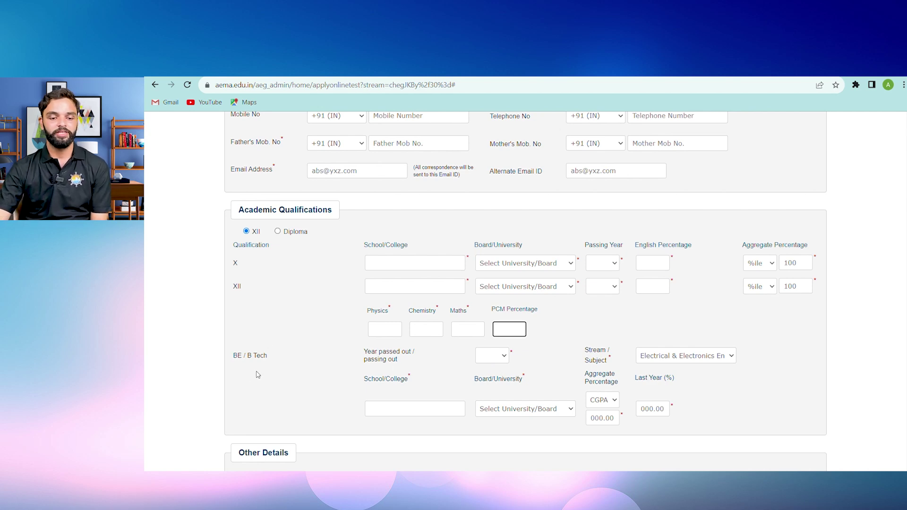
{"action": "left_click", "coordinate": [501, 360]}
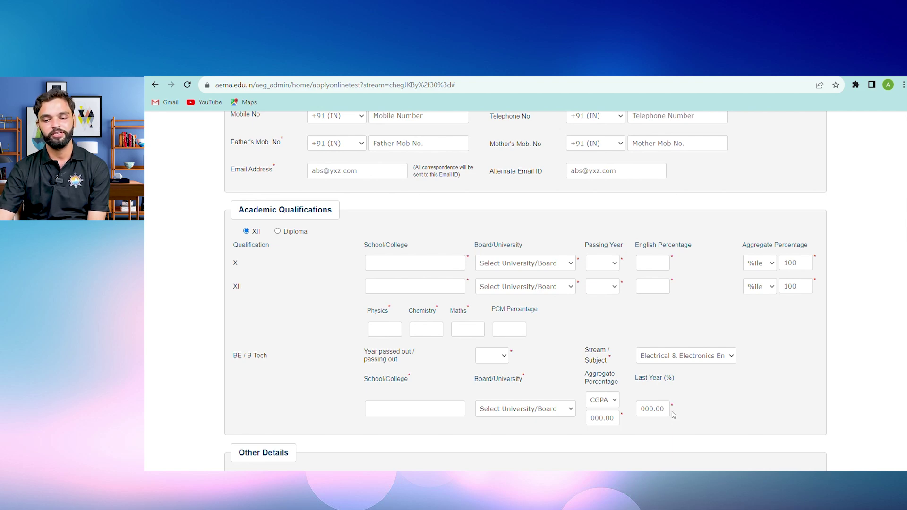
{"action": "left_click", "coordinate": [698, 358]}
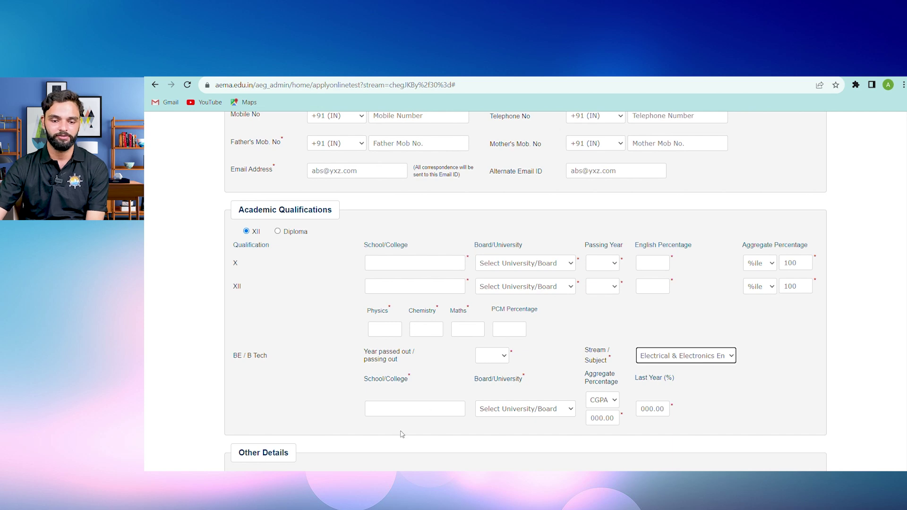
{"action": "left_click", "coordinate": [437, 410]}
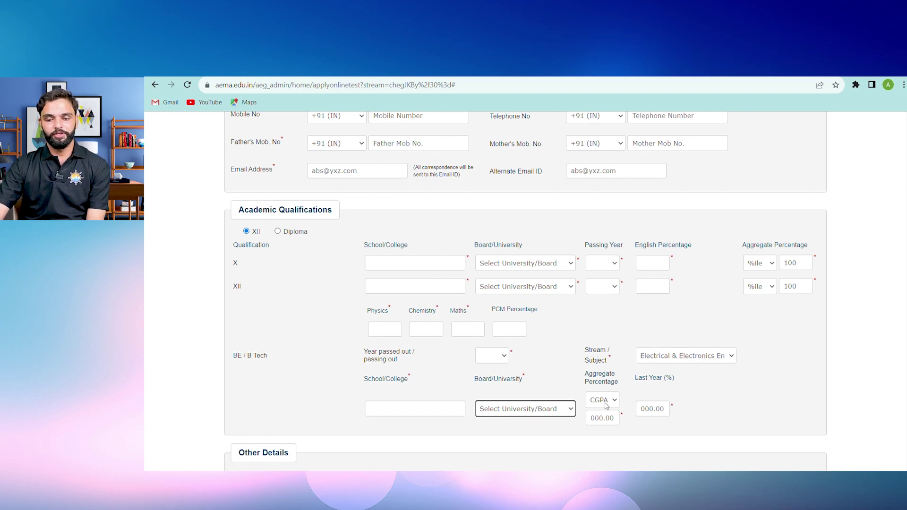
{"action": "left_click", "coordinate": [431, 410]}
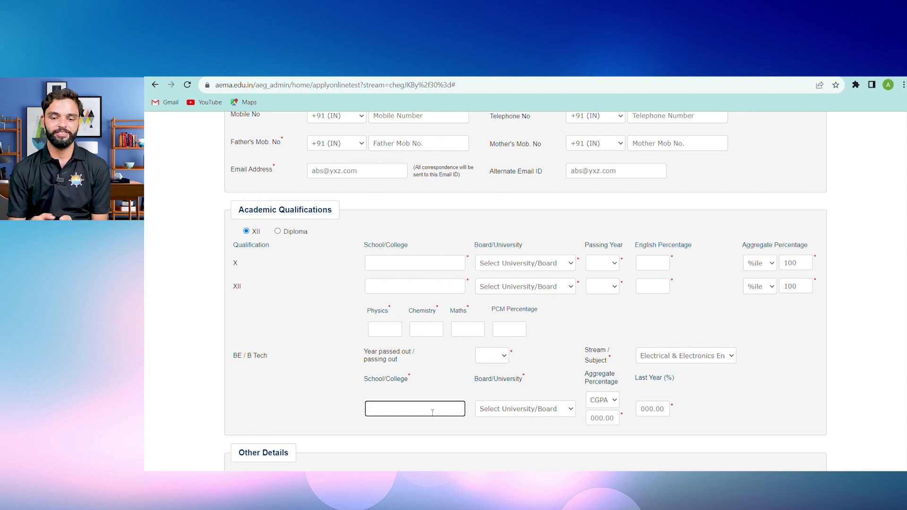
{"action": "left_click", "coordinate": [523, 376]}
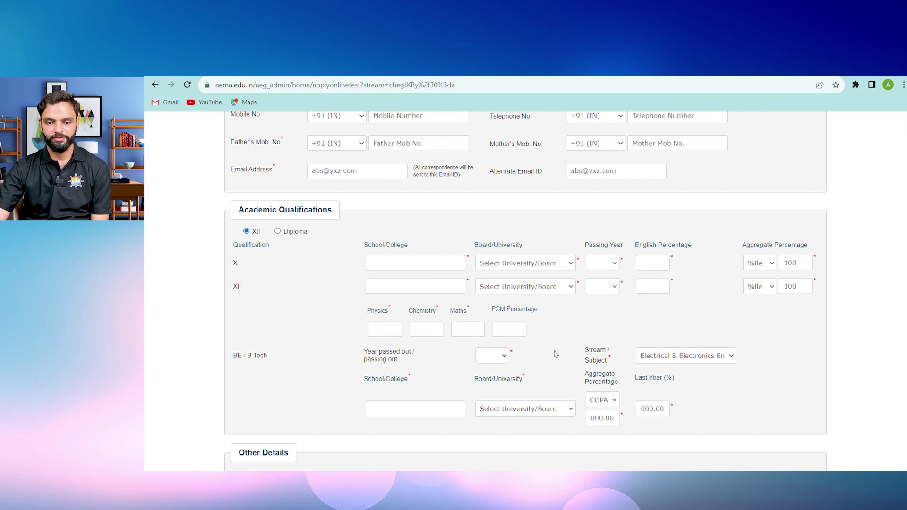
Step: Choose Others as the BE / B Tech board/university, and switch its aggregate percentage type to %ile and back to CGPA
{"action": "left_click", "coordinate": [529, 405]}
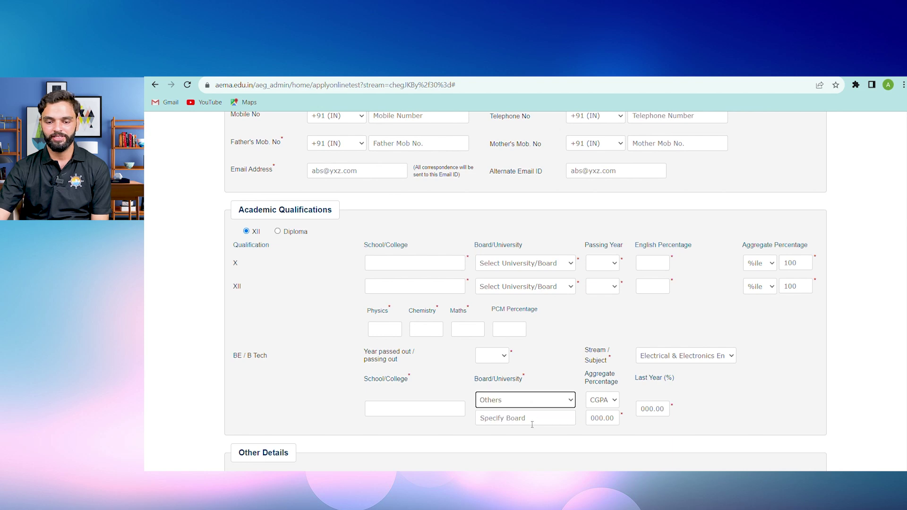
{"action": "left_click", "coordinate": [524, 424]}
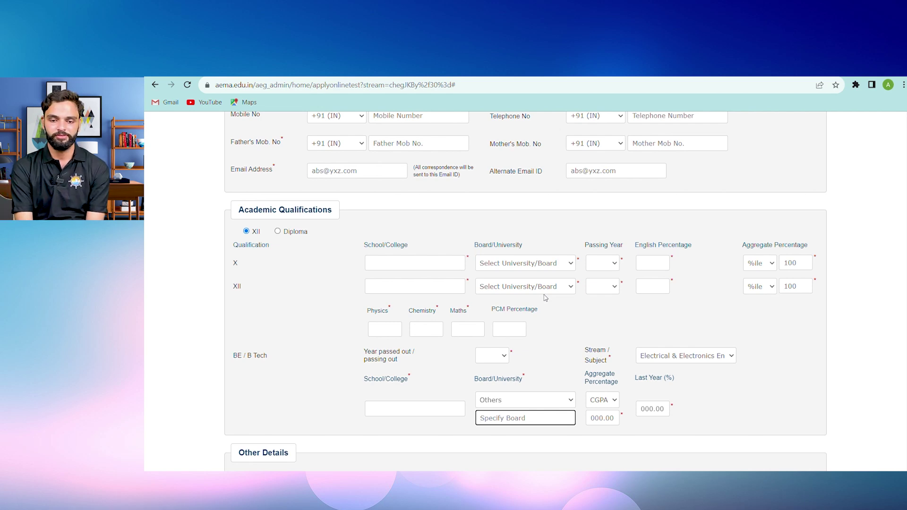
{"action": "left_click", "coordinate": [616, 410]}
{"action": "left_click", "coordinate": [614, 423]}
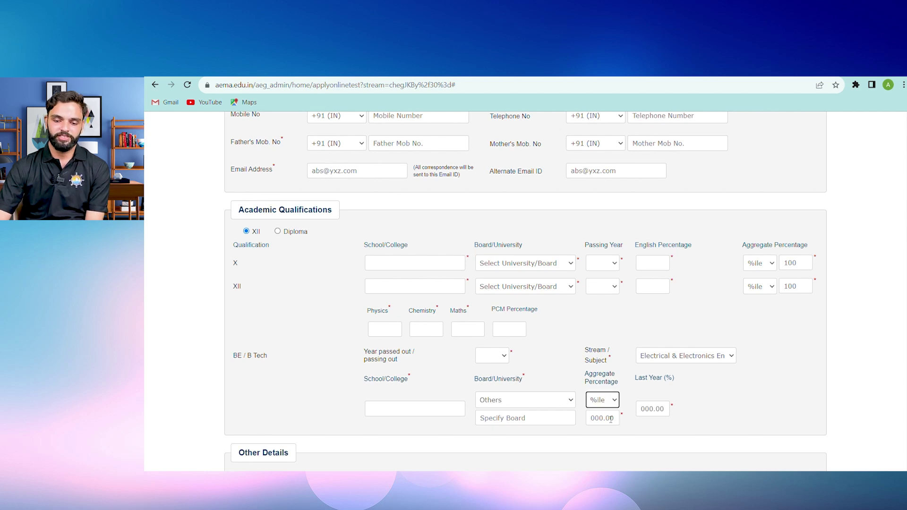
{"action": "left_click", "coordinate": [613, 417]}
{"action": "left_click", "coordinate": [617, 421]}
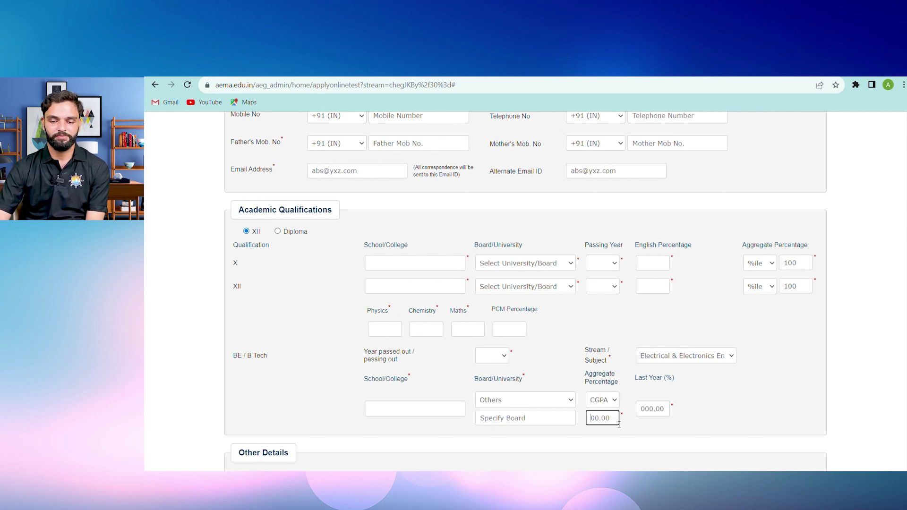
{"action": "left_click", "coordinate": [656, 414]}
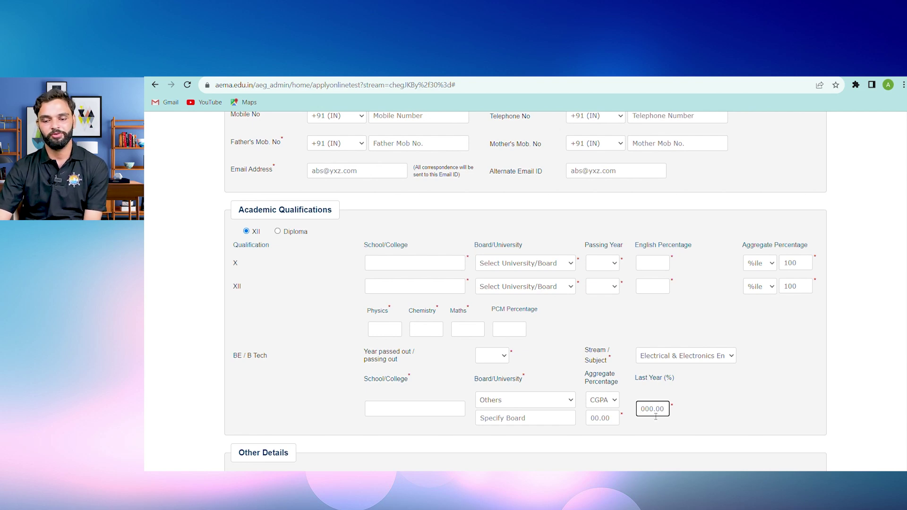
Step: In Other Details, try the YES and NO answers for holding a passport and settle on APPLIED
{"action": "scroll", "coordinate": [631, 371], "scroll_direction": "down", "scroll_amount": 3}
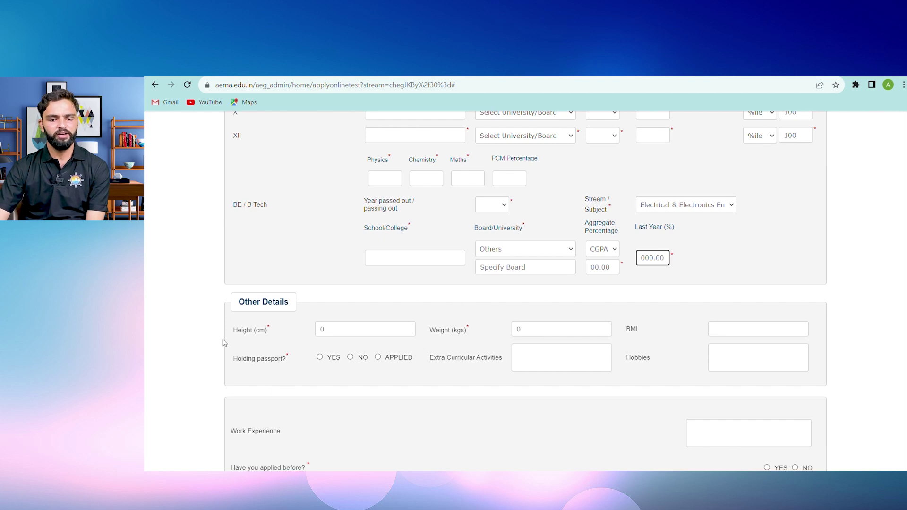
{"action": "left_click", "coordinate": [346, 330]}
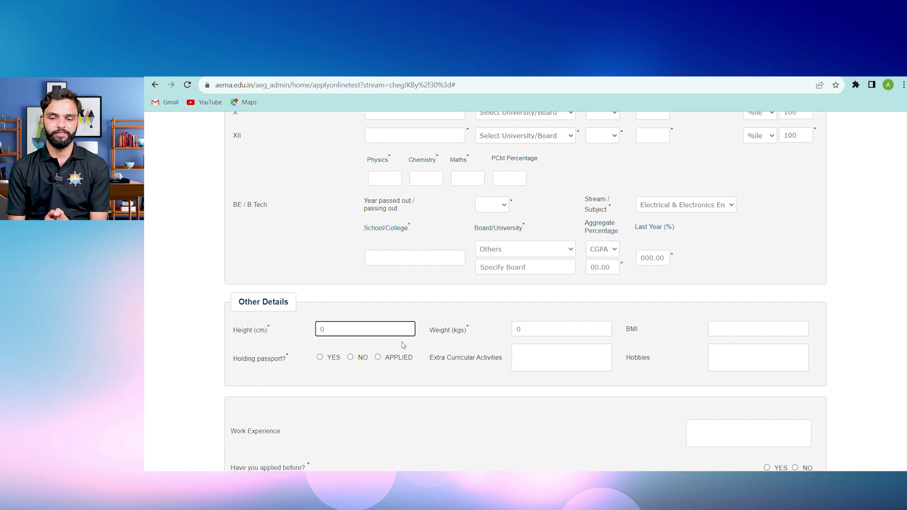
{"action": "left_click", "coordinate": [319, 358]}
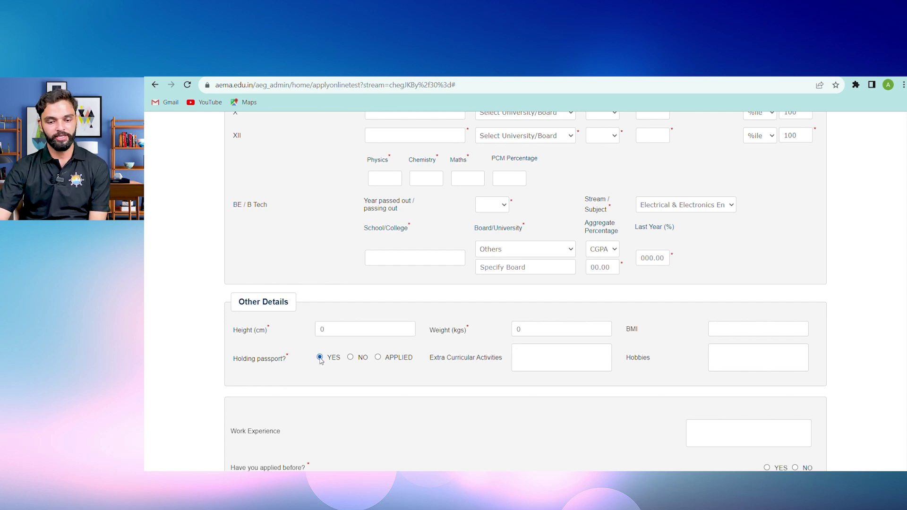
{"action": "left_click", "coordinate": [350, 358]}
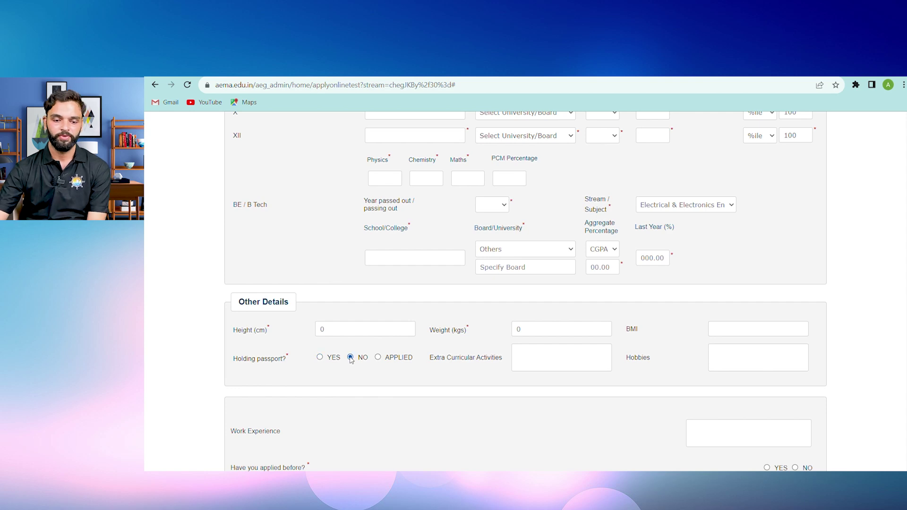
{"action": "left_click", "coordinate": [379, 358]}
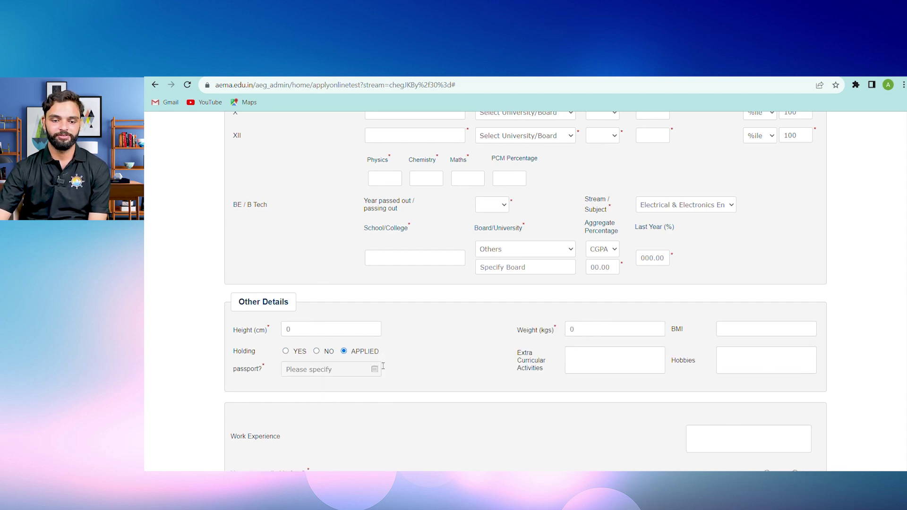
Step: Inspect the calendar for the passport application date without choosing a date, and continue to the Work Experience section
{"action": "left_click", "coordinate": [357, 374]}
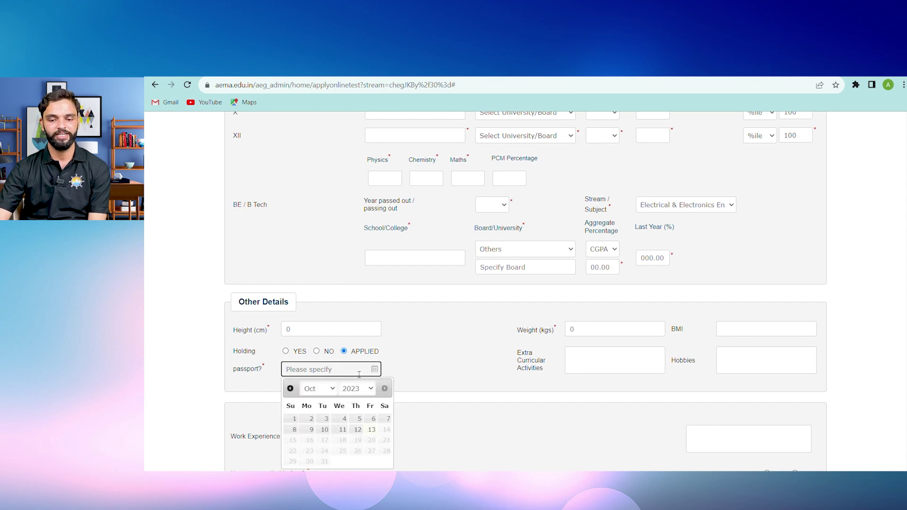
{"action": "left_click", "coordinate": [399, 371]}
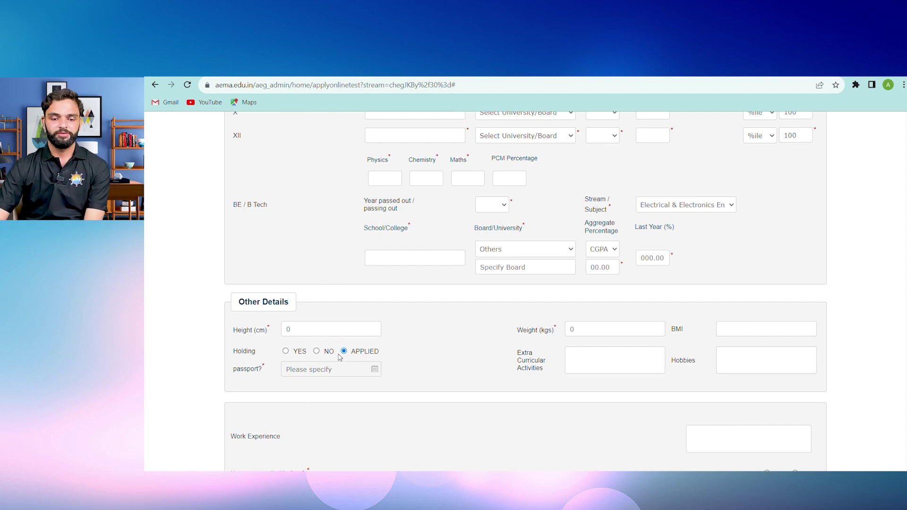
{"action": "left_click", "coordinate": [344, 372]}
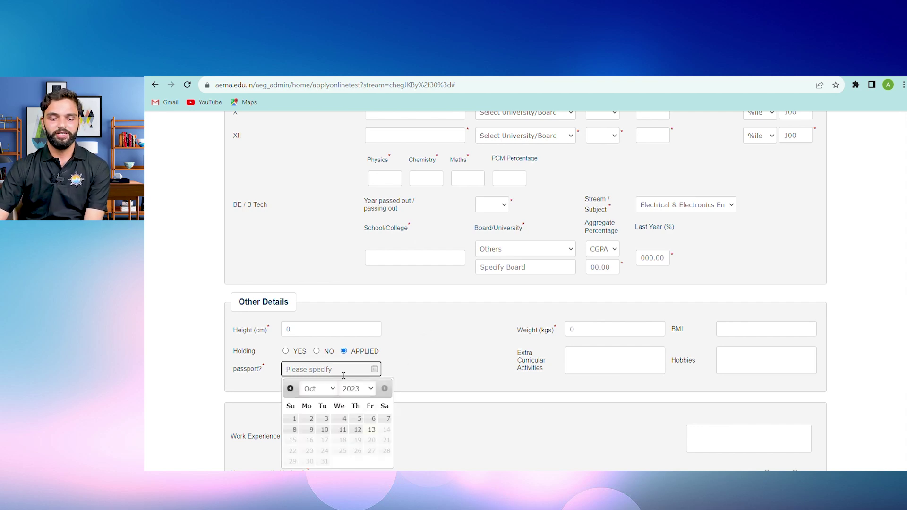
{"action": "left_click", "coordinate": [434, 377]}
{"action": "scroll", "coordinate": [484, 370], "scroll_direction": "down", "scroll_amount": 1}
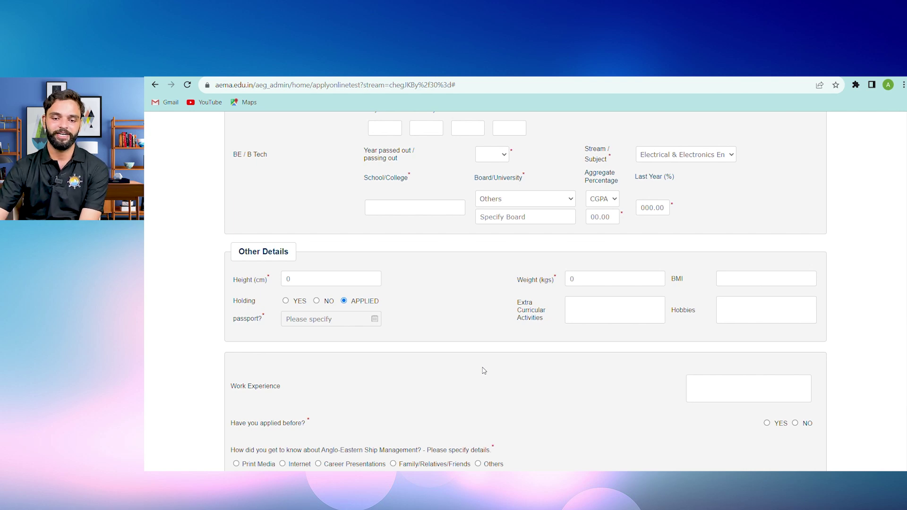
Step: Examine the Extra Curricular Activities, Hobbies and Work Experience fields without filling them in
{"action": "left_click", "coordinate": [580, 316]}
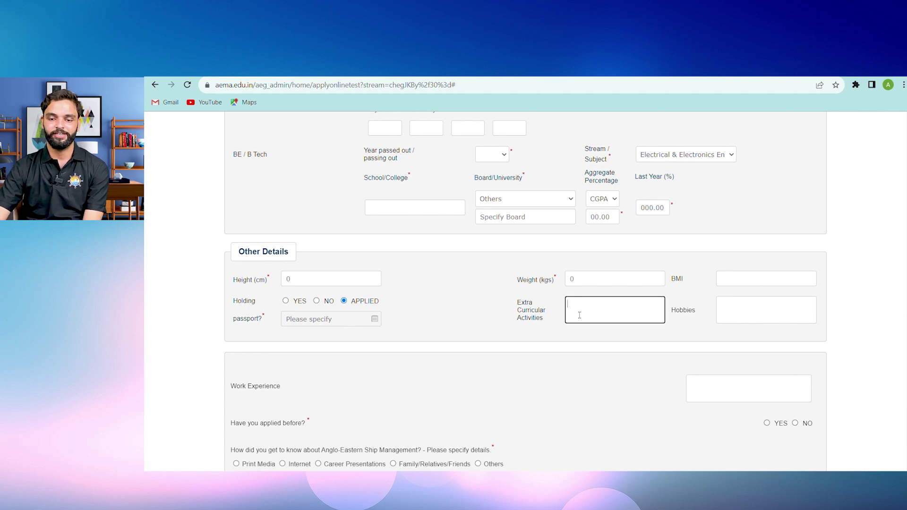
{"action": "left_click", "coordinate": [769, 319]}
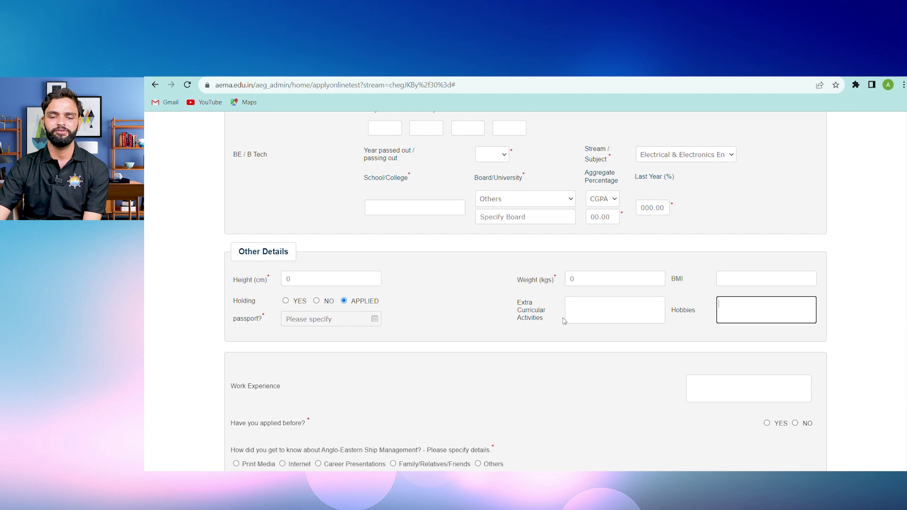
{"action": "scroll", "coordinate": [571, 323], "scroll_direction": "down", "scroll_amount": 1}
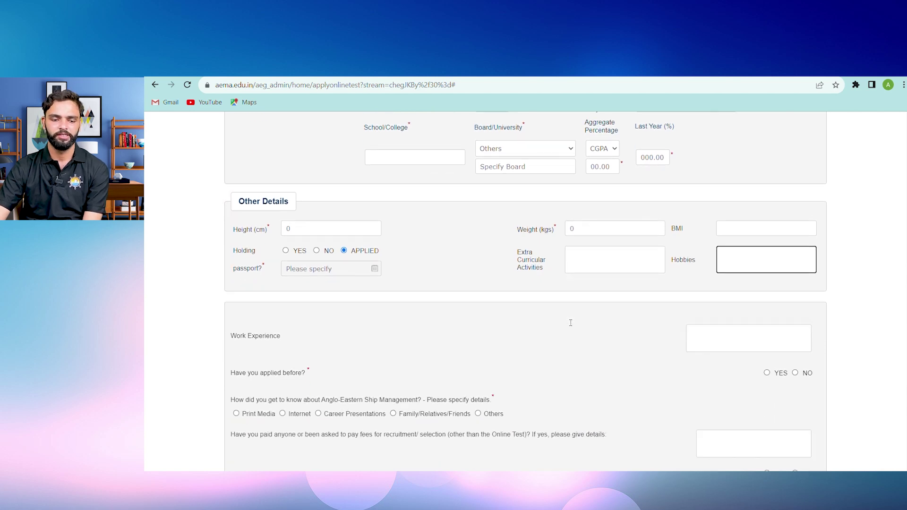
{"action": "left_click", "coordinate": [714, 343]}
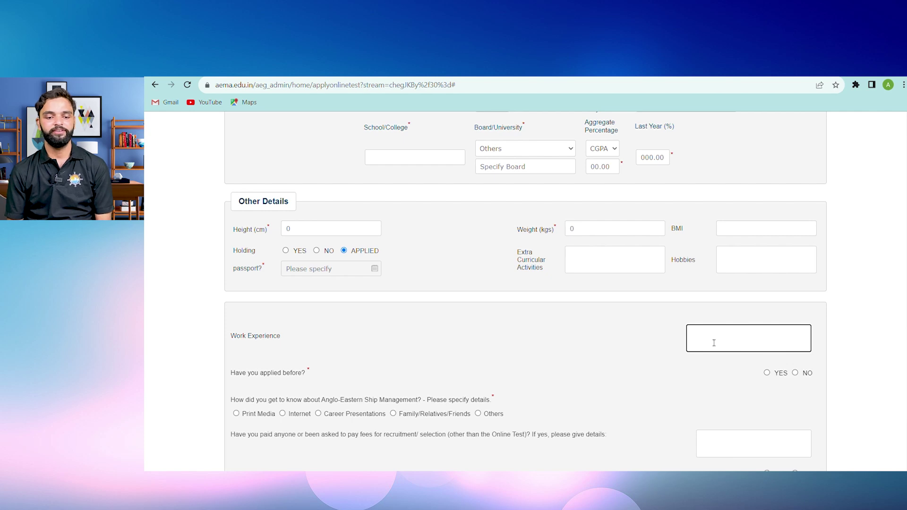
{"action": "left_click", "coordinate": [758, 378]}
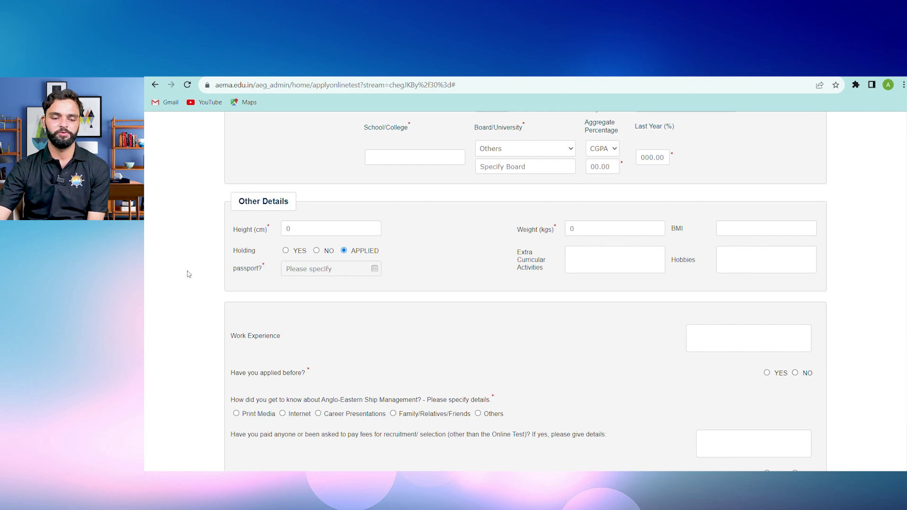
Step: Answer how you got to know about Anglo-Eastern Ship Management with Others, specifying "Merchant Navy Decoded"
{"action": "scroll", "coordinate": [189, 272], "scroll_direction": "down", "scroll_amount": 2}
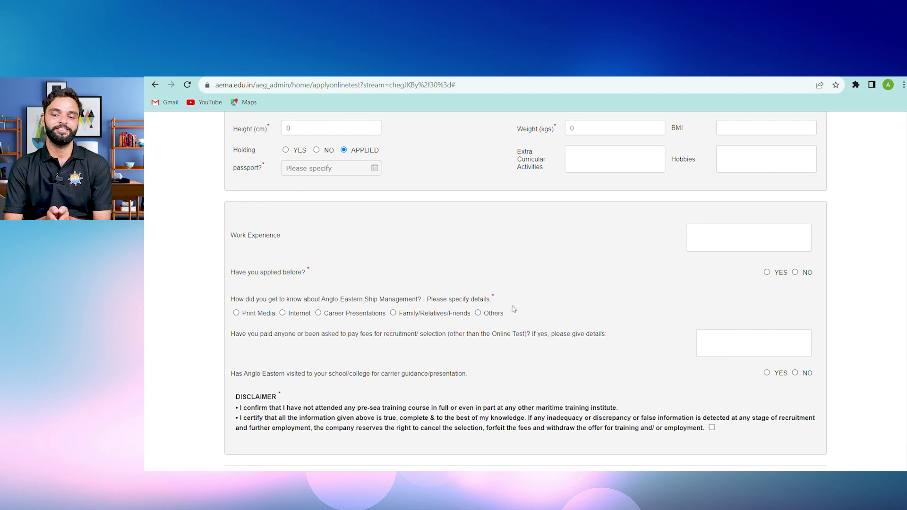
{"action": "left_click", "coordinate": [479, 313]}
{"action": "left_click", "coordinate": [737, 325]}
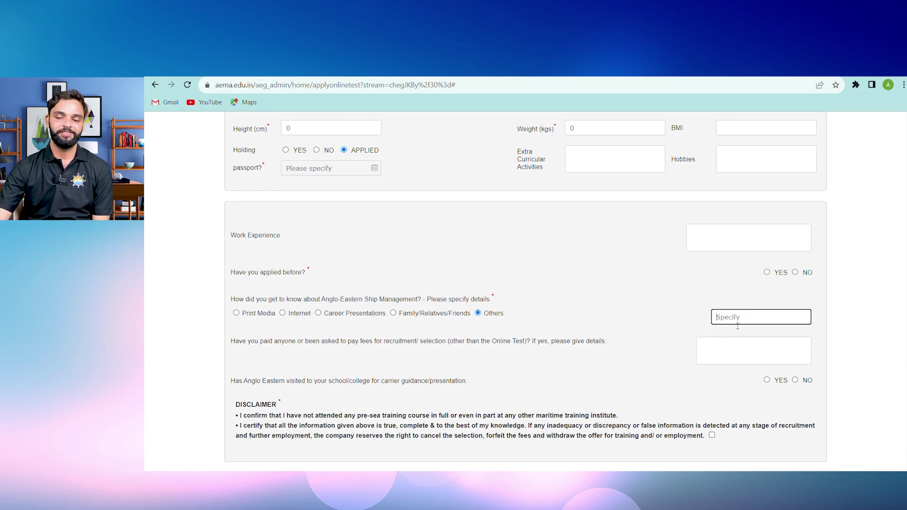
{"action": "type", "text": "mercha"}
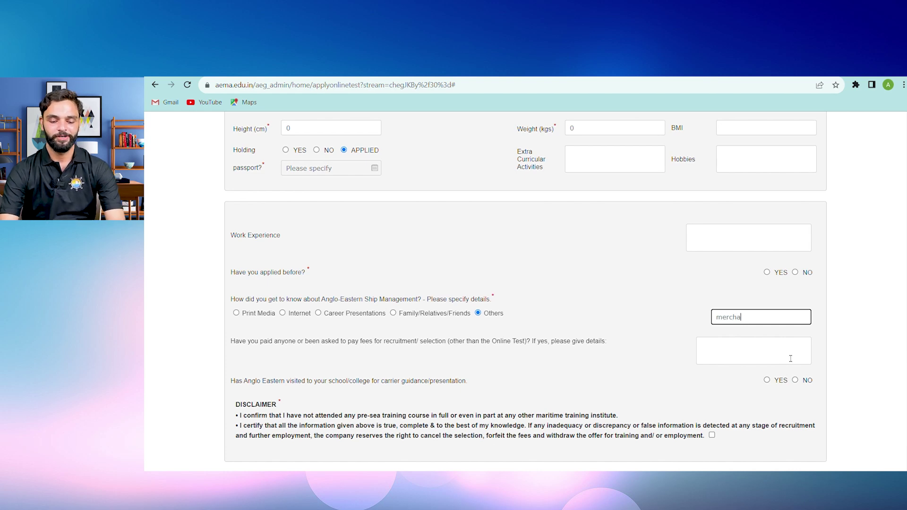
{"action": "type", "text": "nt Navy "}
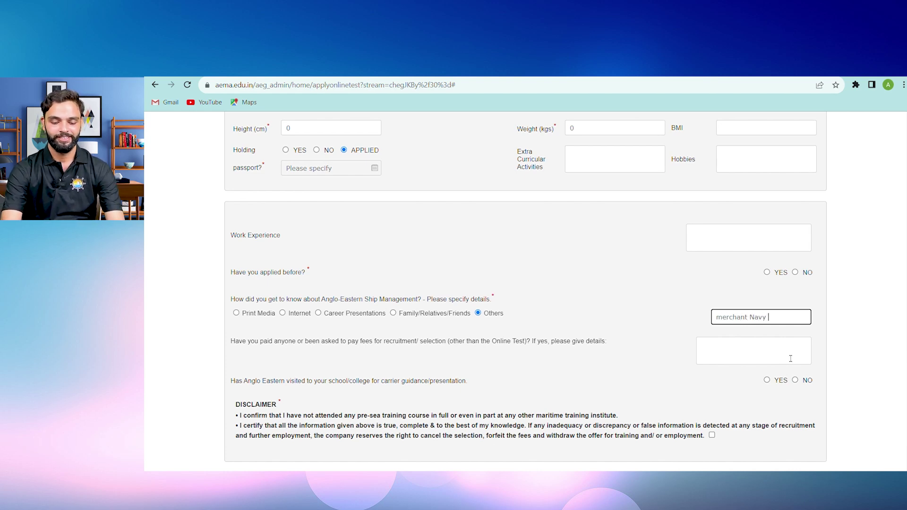
{"action": "type", "text": "Decoded"}
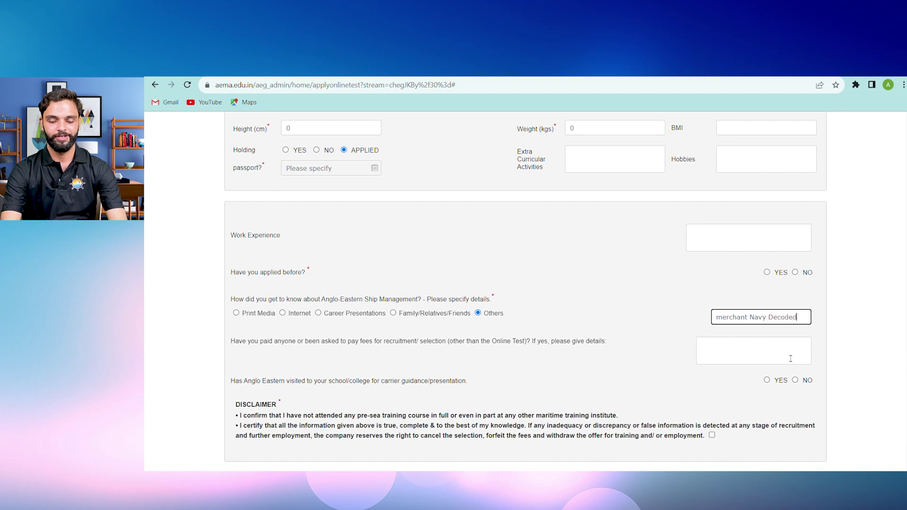
{"action": "left_click", "coordinate": [722, 318]}
{"action": "key", "text": "BackSpace"}
{"action": "type", "text": "M"}
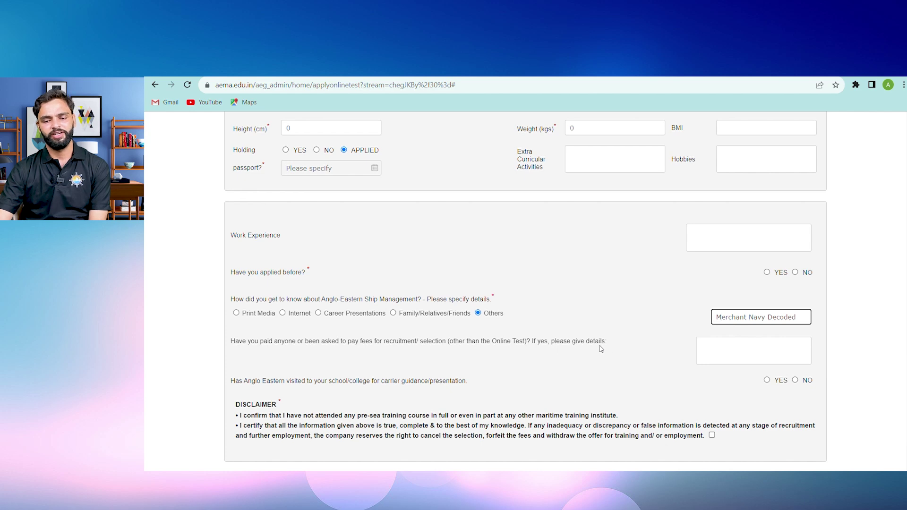
Step: Examine the question about fees paid for recruitment or selection and its details field, leaving the field empty
{"action": "left_click", "coordinate": [626, 359]}
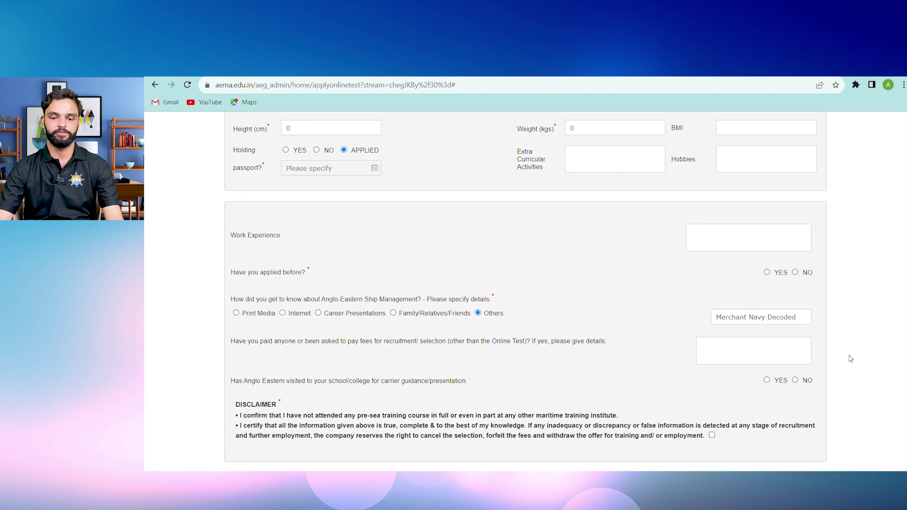
{"action": "left_click", "coordinate": [756, 358]}
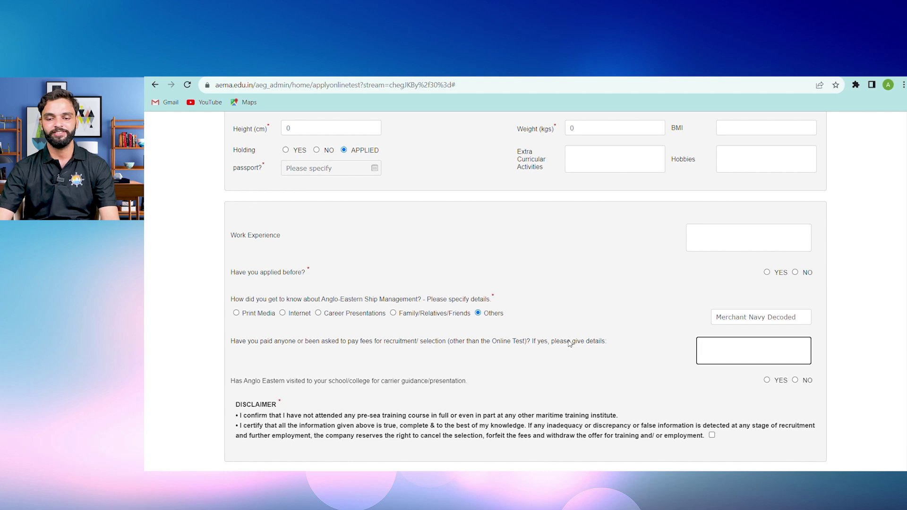
{"action": "left_click", "coordinate": [692, 391]}
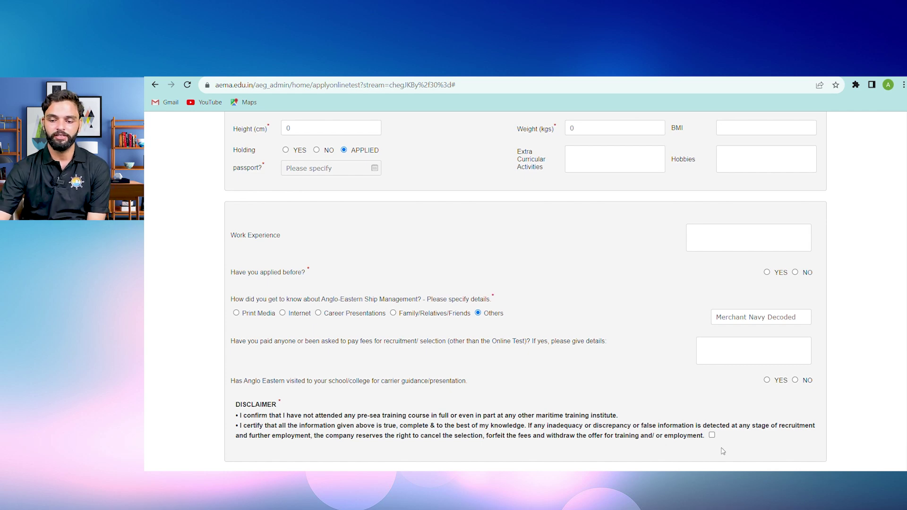
Step: Review the form's earlier sections, accept the disclaimer and try to submit the application
{"action": "scroll", "coordinate": [479, 289], "scroll_direction": "up", "scroll_amount": 12}
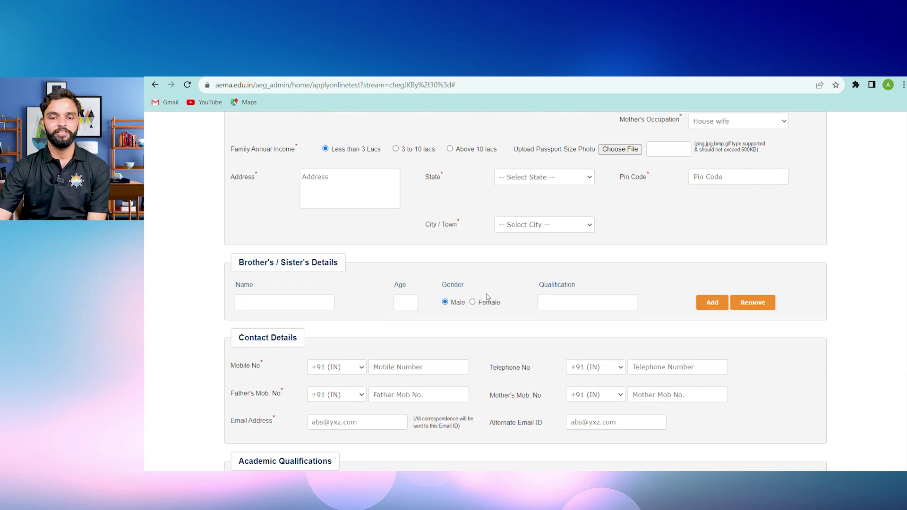
{"action": "scroll", "coordinate": [488, 296], "scroll_direction": "up", "scroll_amount": 2}
{"action": "scroll", "coordinate": [482, 279], "scroll_direction": "down", "scroll_amount": 15}
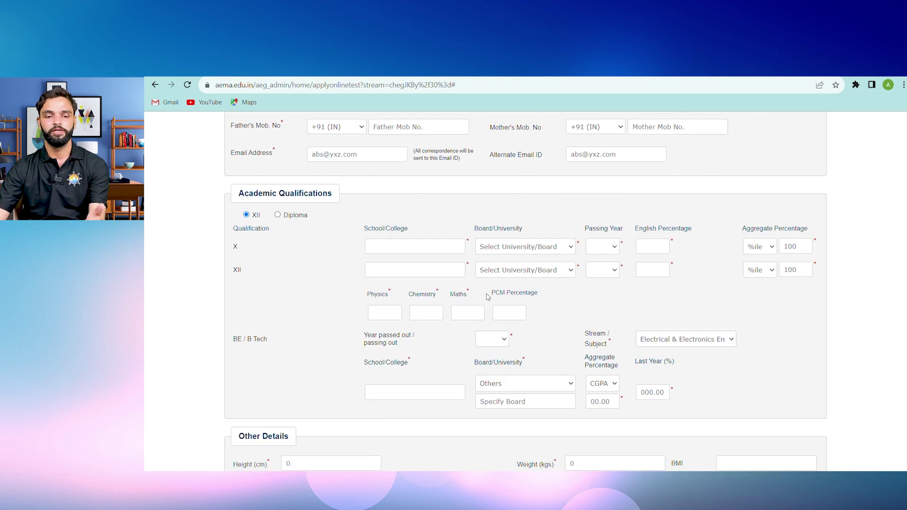
{"action": "scroll", "coordinate": [478, 259], "scroll_direction": "down", "scroll_amount": 2}
{"action": "left_click", "coordinate": [712, 357]}
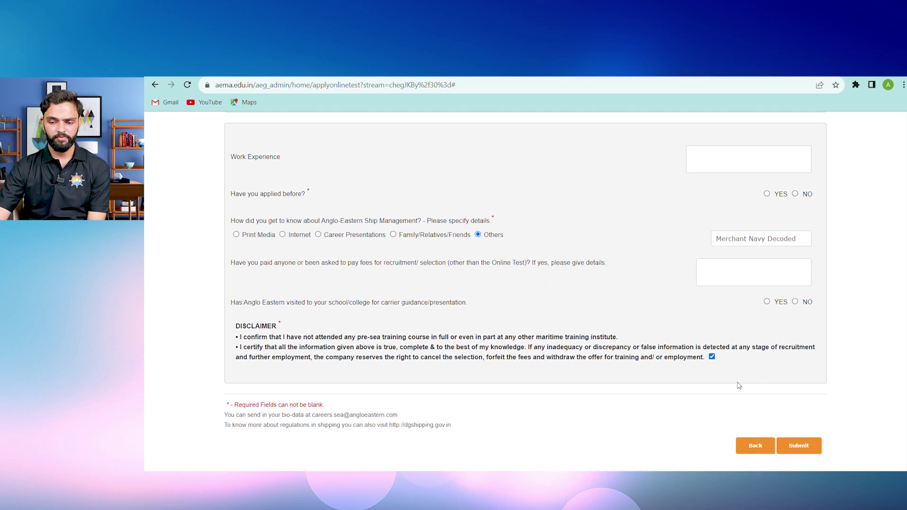
{"action": "left_click", "coordinate": [813, 447]}
{"action": "left_click", "coordinate": [615, 143]}
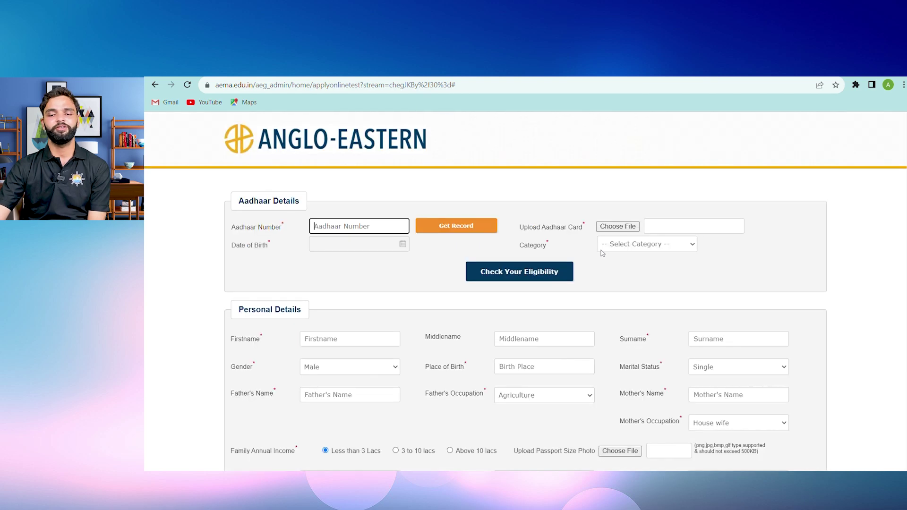